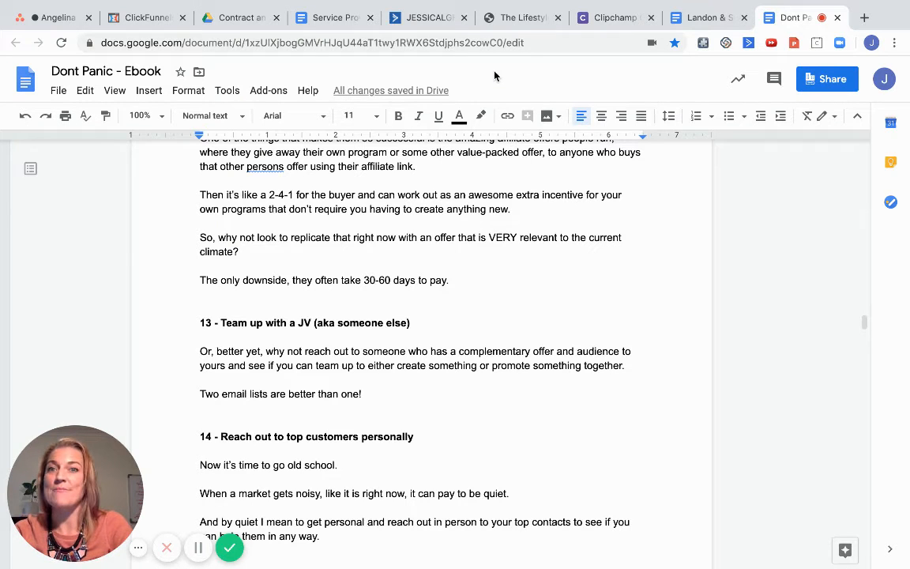
# Step: Switch to the ActiveCampaign automation, name it "A - Teach an automation" and save the name
pyautogui.click(434, 22)
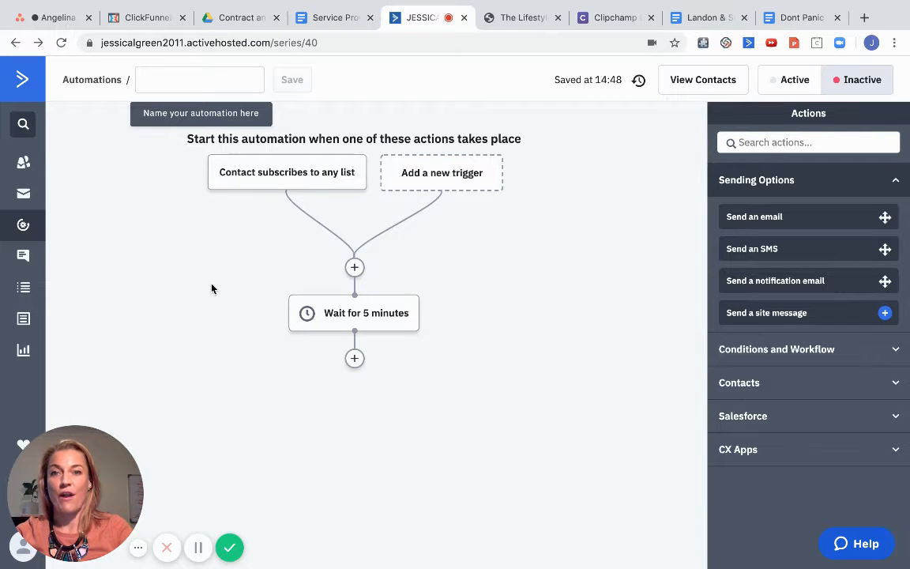
pyautogui.click(170, 80)
pyautogui.write('A')
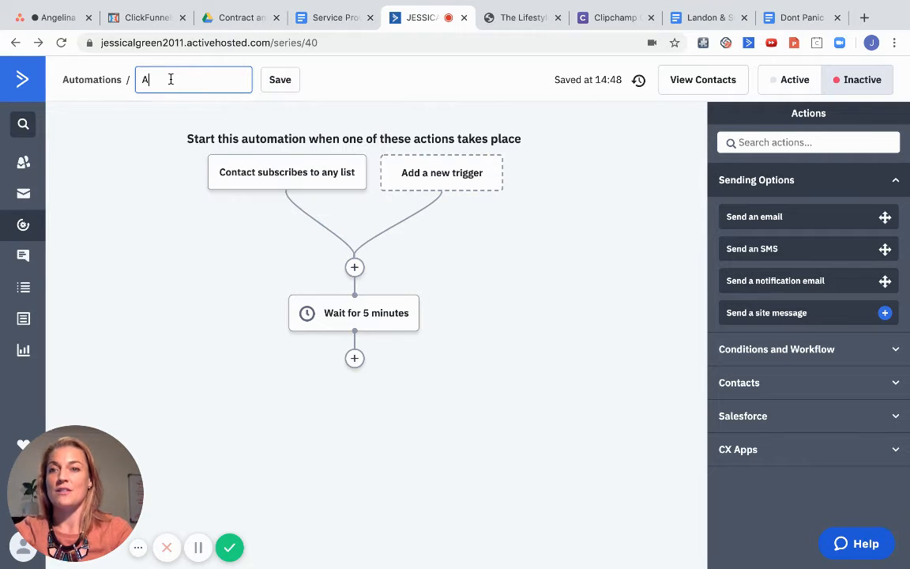
pyautogui.write(' -')
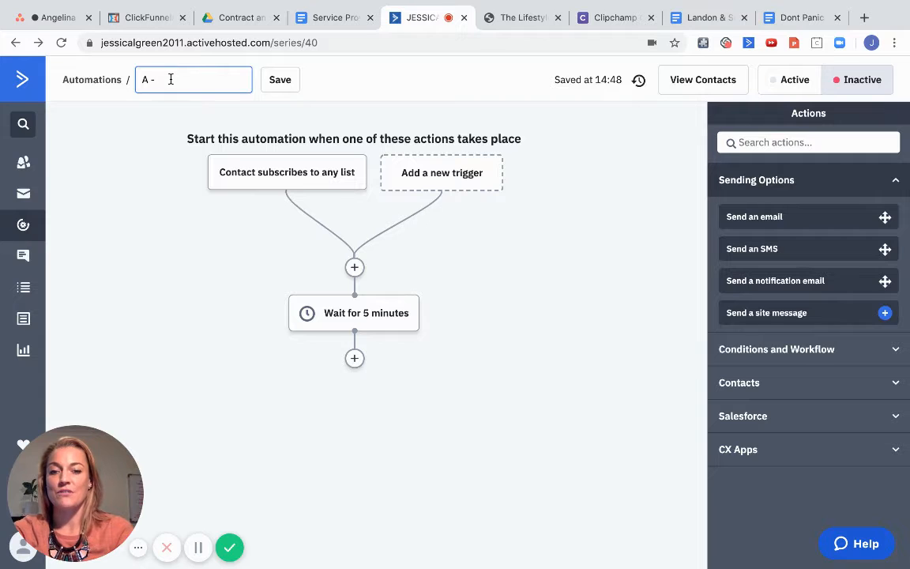
pyautogui.write(' Teach')
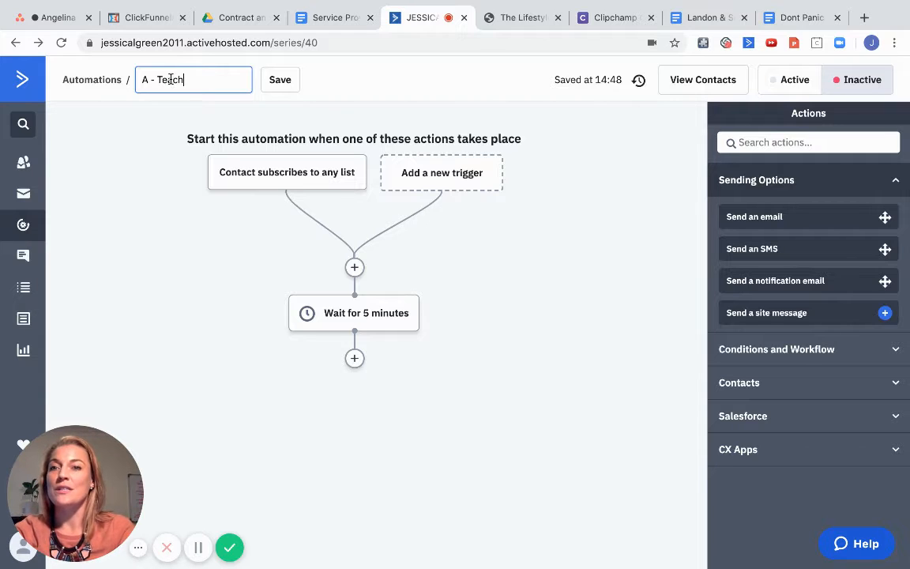
pyautogui.write(' an automation')
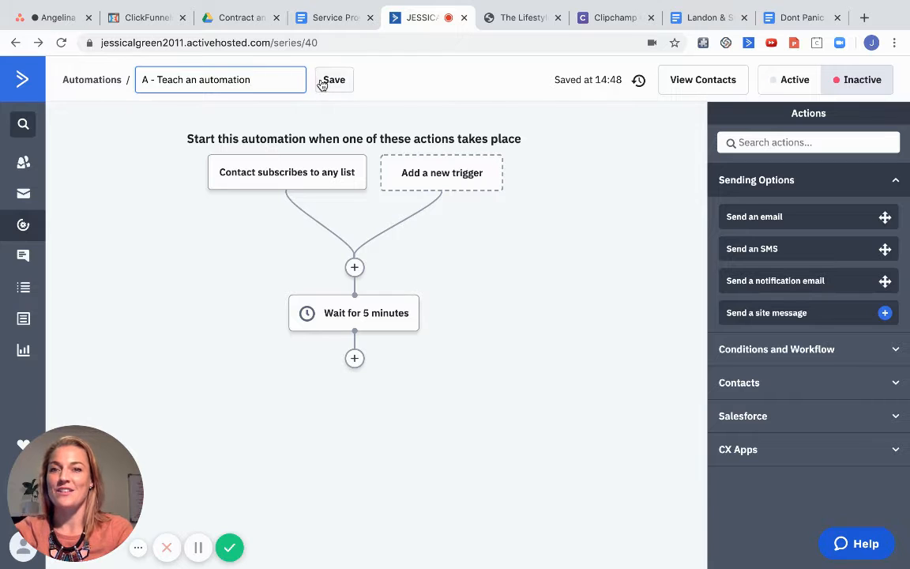
pyautogui.click(323, 80)
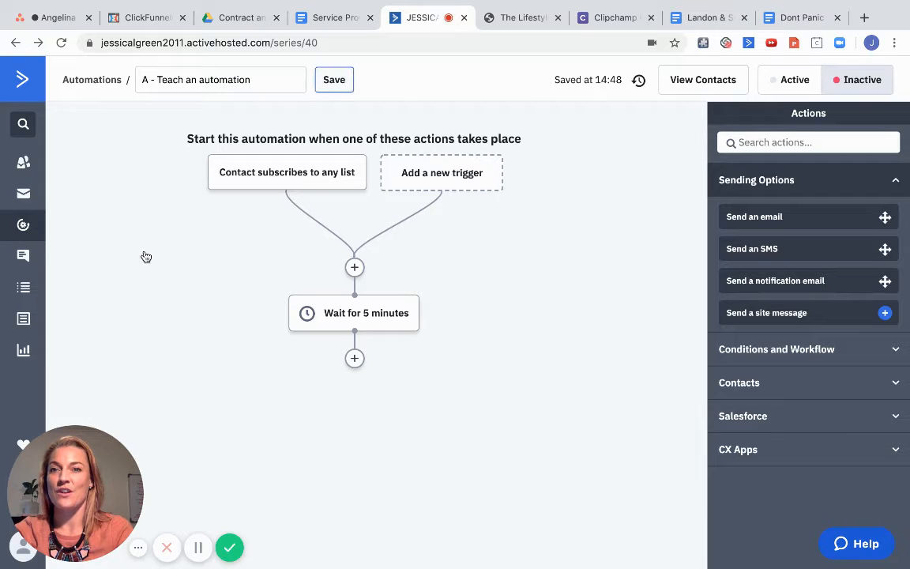
# Step: Set the subscription trigger to the list "L - Warming Database", enable segmenting of the contacts entering the automation, and save the trigger
pyautogui.click(284, 183)
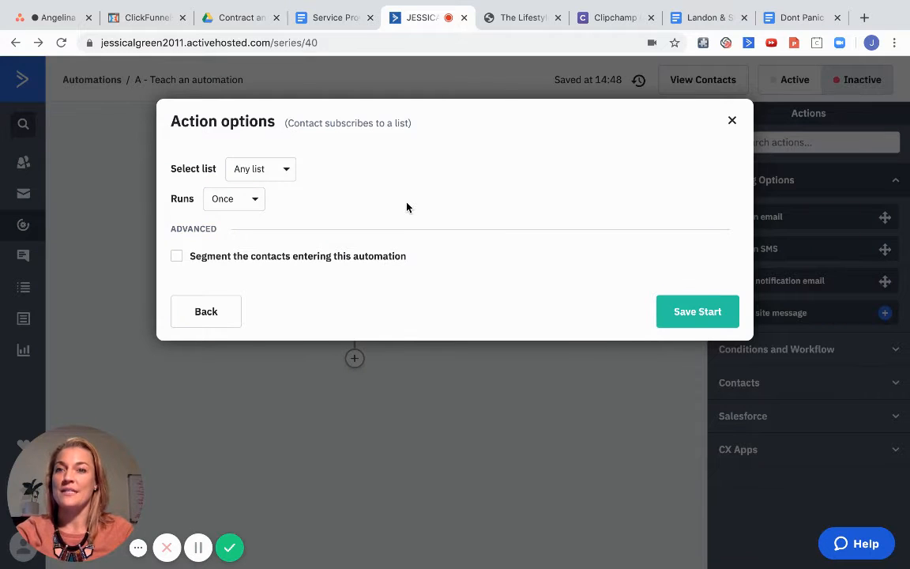
pyautogui.click(262, 171)
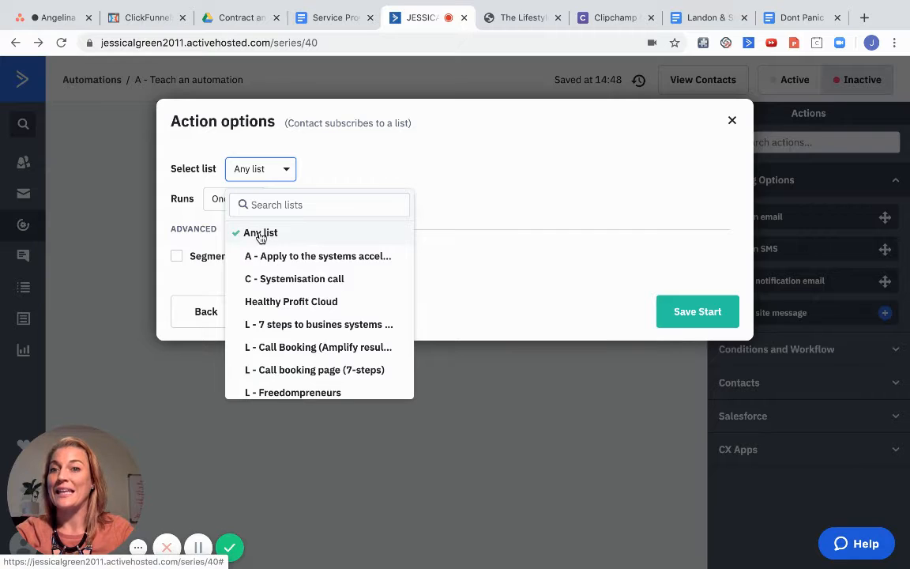
pyautogui.moveTo(335, 144); pyautogui.dragTo(415, 126)
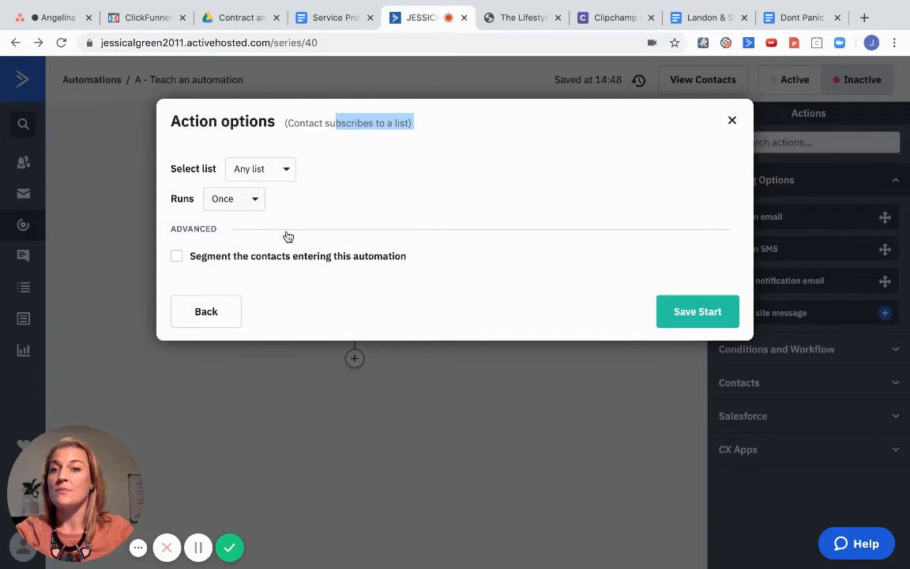
pyautogui.click(277, 169)
pyautogui.scroll(-5, 289, 254)
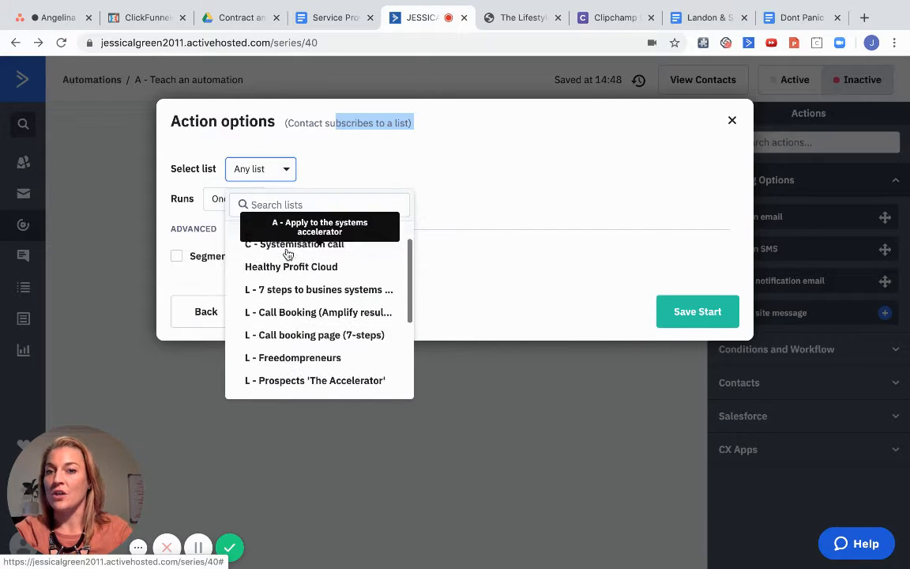
pyautogui.scroll(-1, 292, 325)
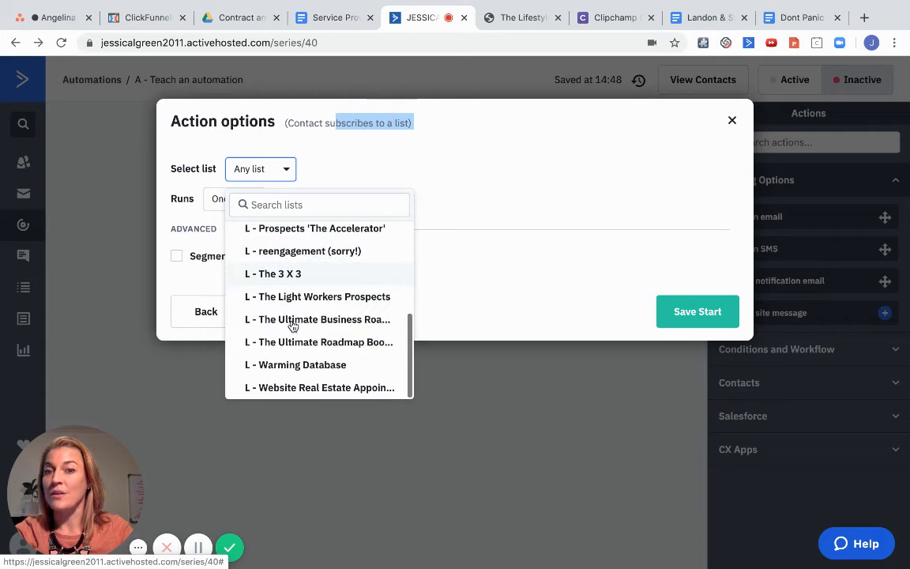
pyautogui.click(317, 366)
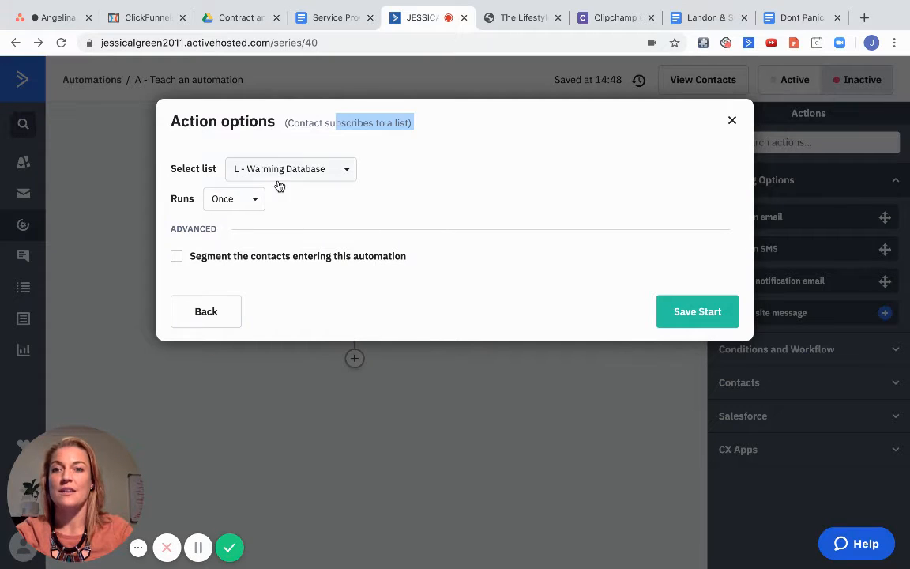
pyautogui.click(466, 243)
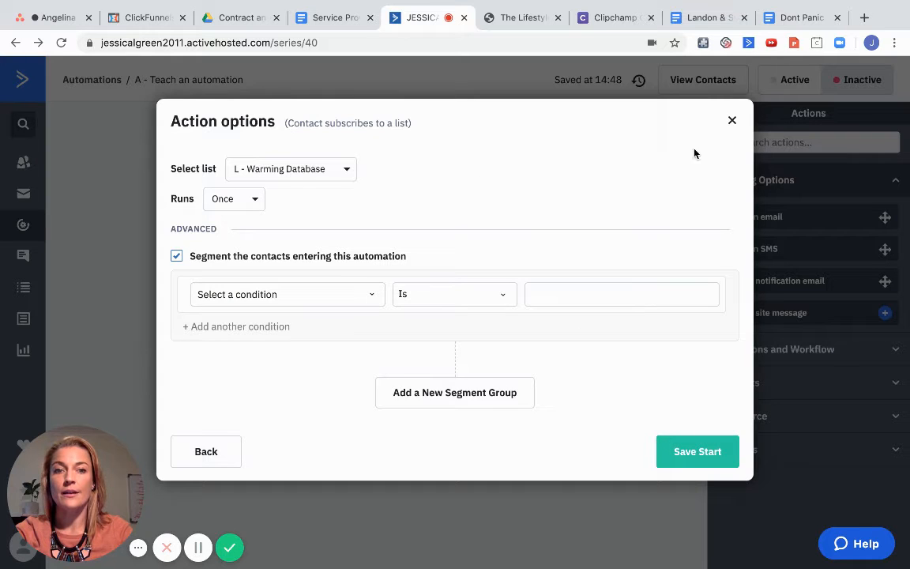
pyautogui.click(694, 452)
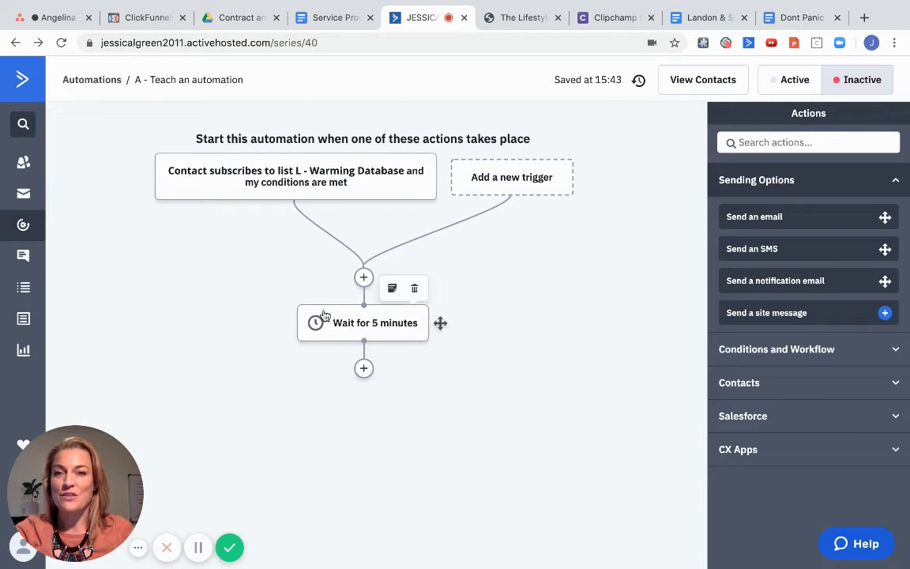
# Step: Add a wait action for a specified period of 5 minutes below the existing wait
pyautogui.moveTo(378, 323)
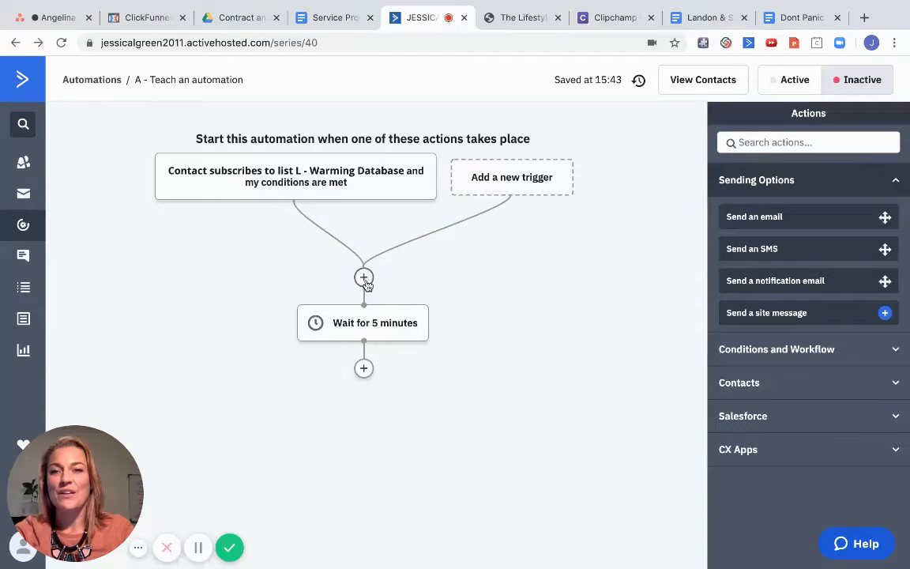
pyautogui.click(364, 370)
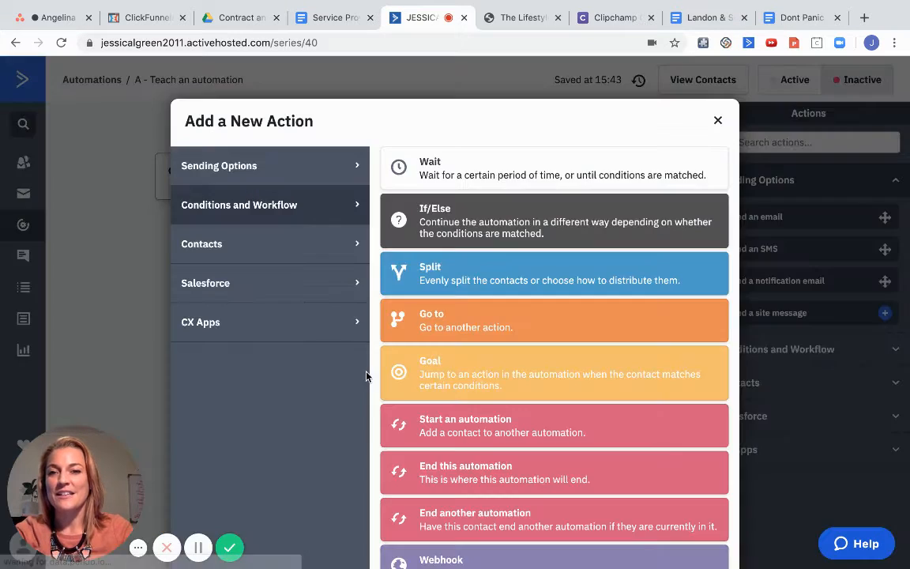
pyautogui.click(505, 175)
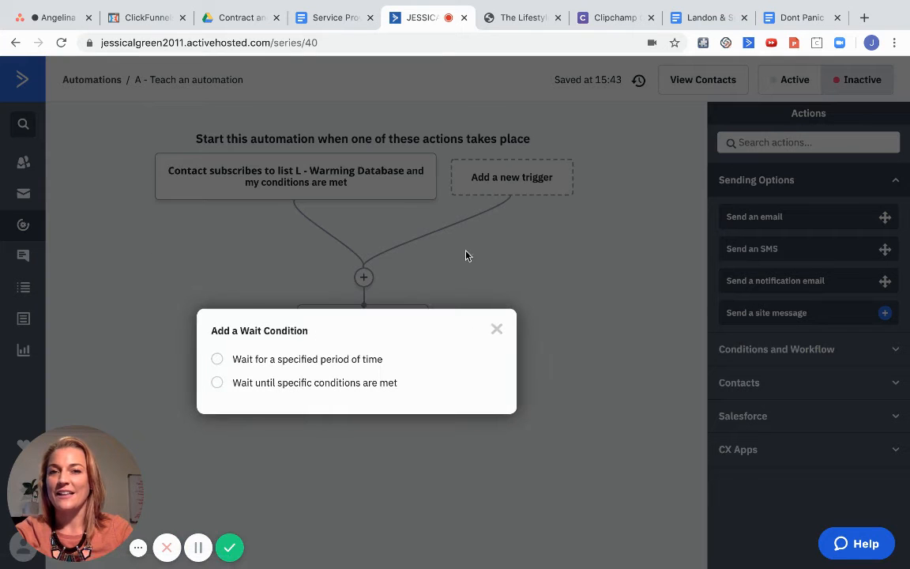
pyautogui.click(234, 361)
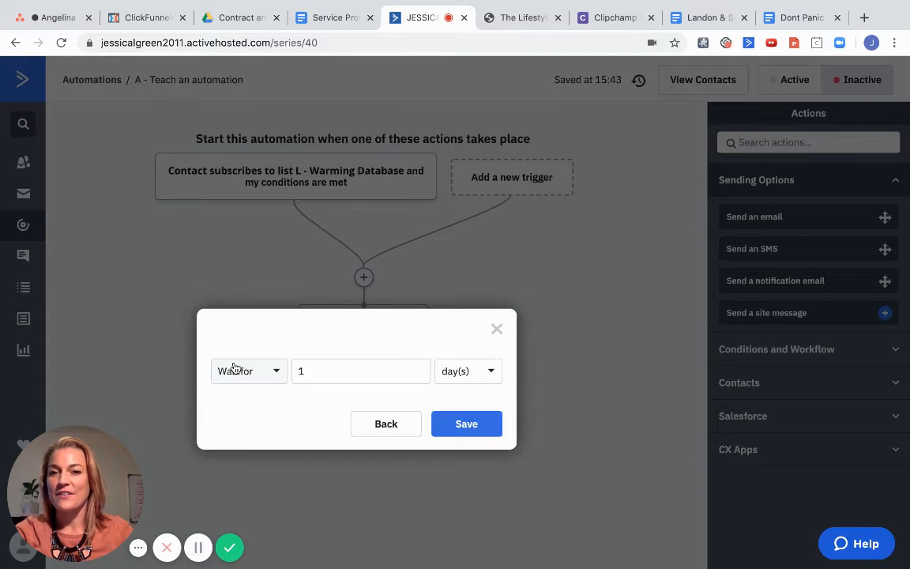
pyautogui.doubleClick(330, 370)
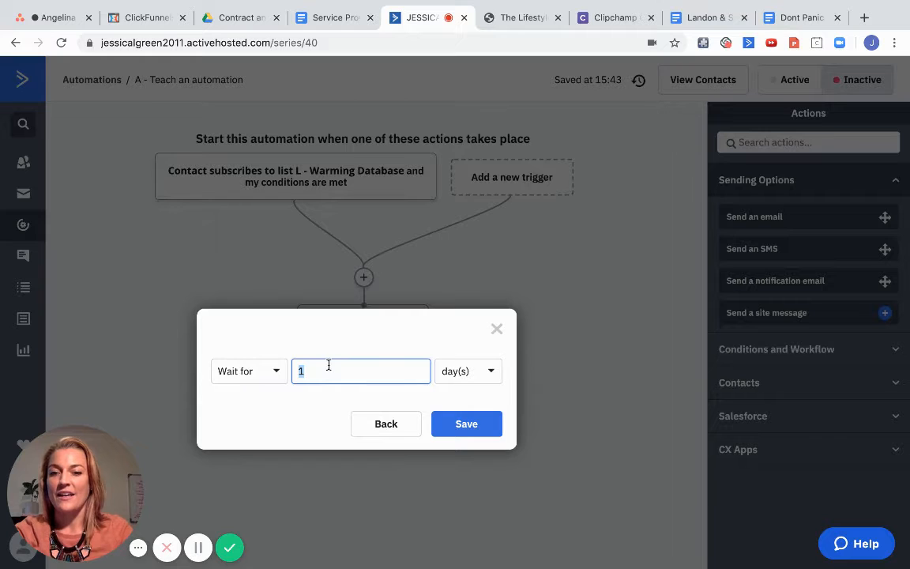
pyautogui.write('5')
pyautogui.click(462, 373)
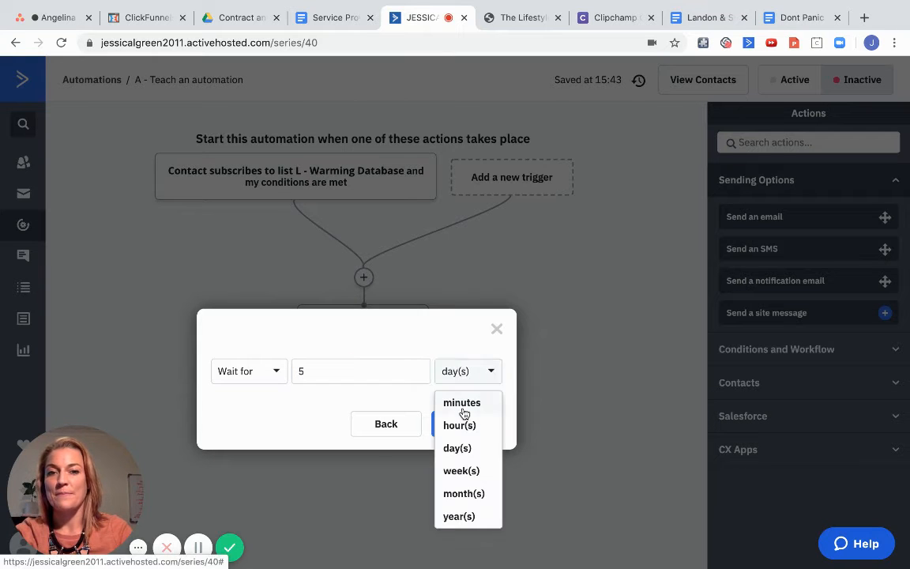
pyautogui.click(464, 406)
pyautogui.click(466, 426)
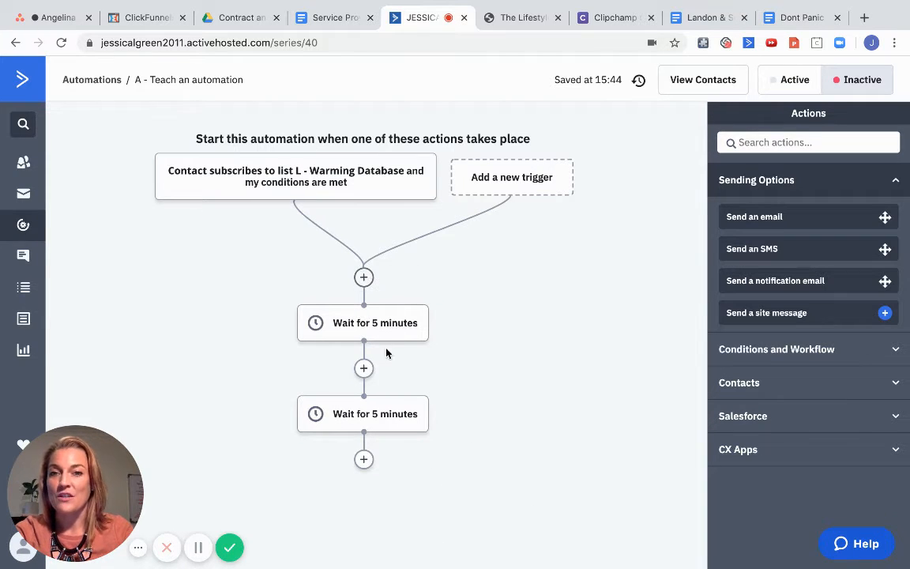
# Step: Delete the upper of the two 5-minute wait actions and confirm the deletion
pyautogui.moveTo(345, 332)
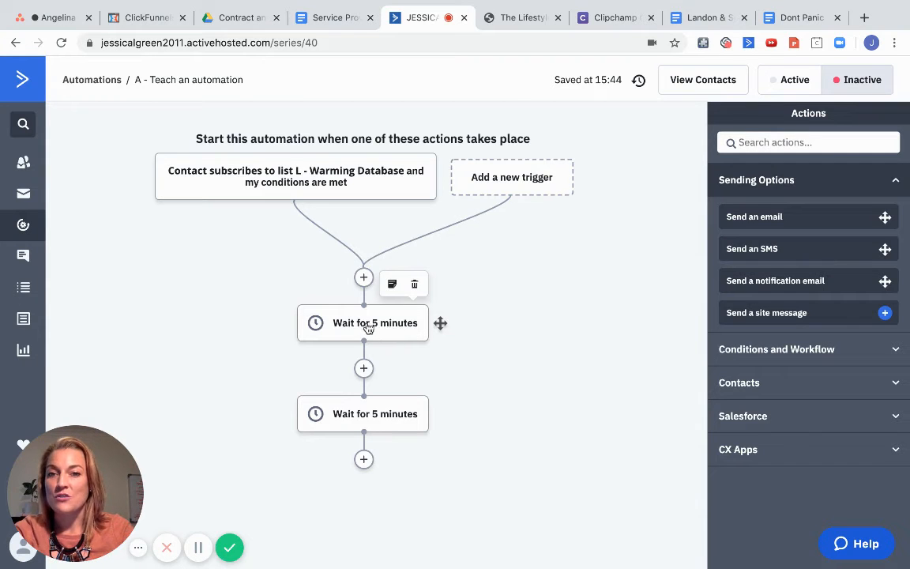
pyautogui.click(414, 284)
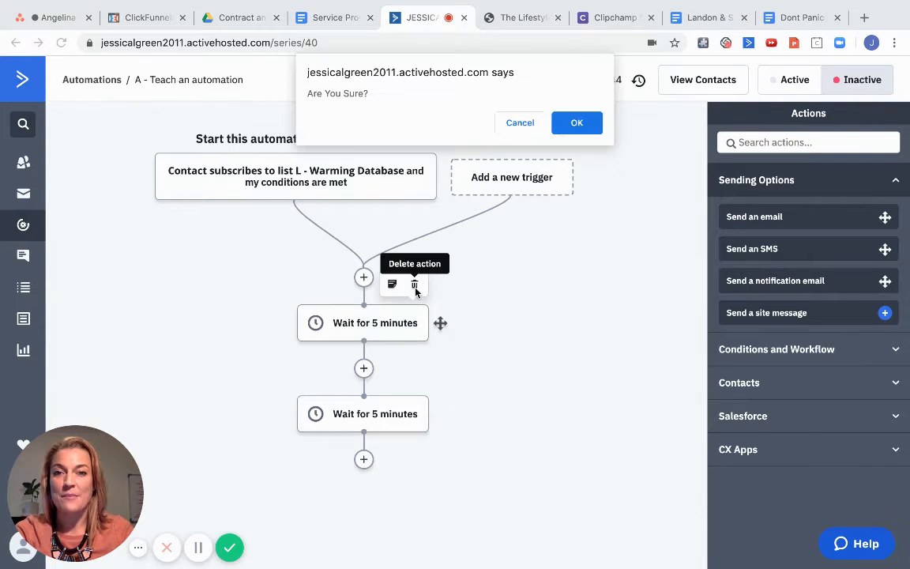
pyautogui.click(564, 129)
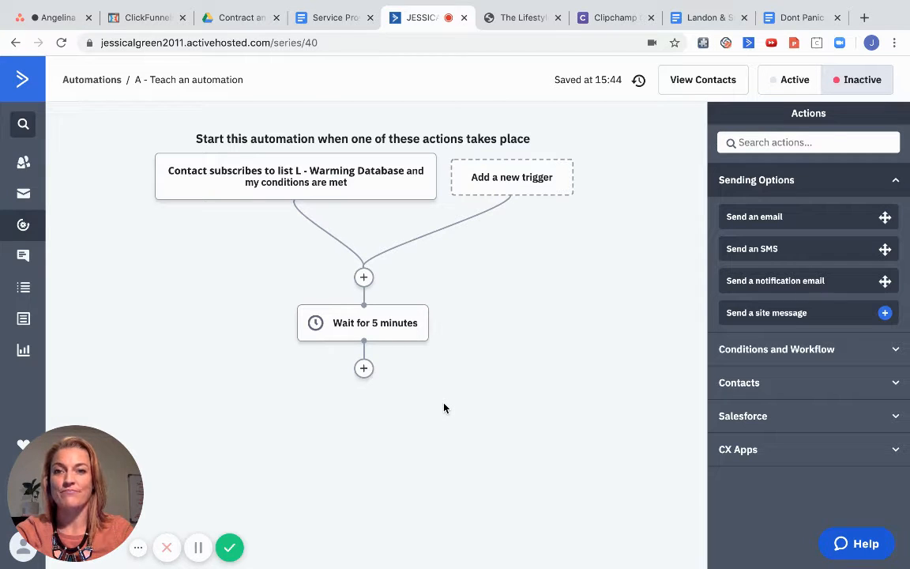
# Step: Add a Send an email action below the 5-minute wait and start creating a new email for it
pyautogui.click(364, 369)
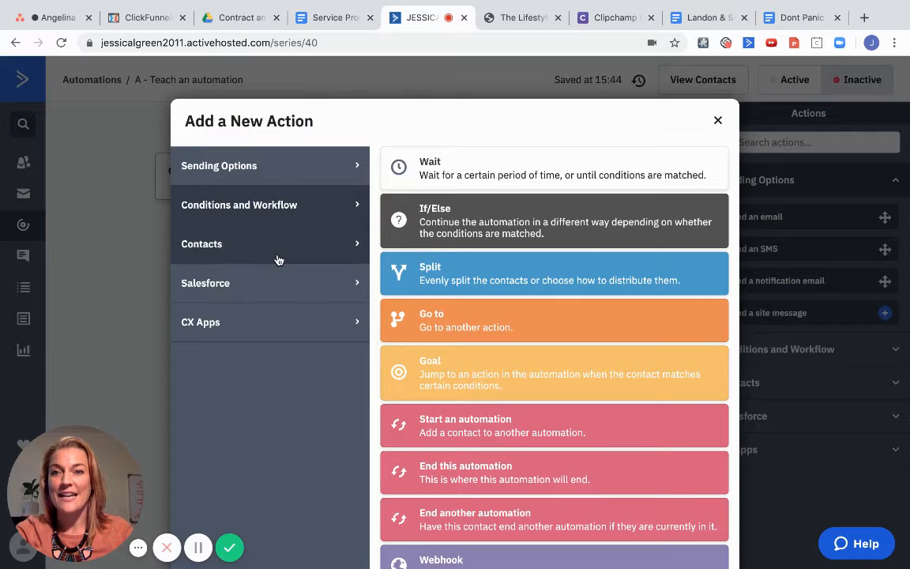
pyautogui.click(265, 171)
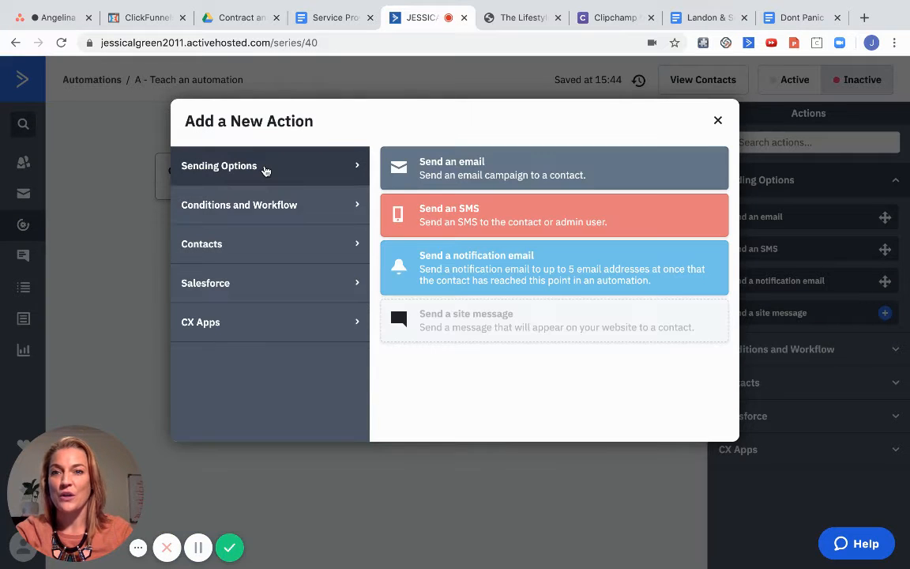
pyautogui.click(489, 180)
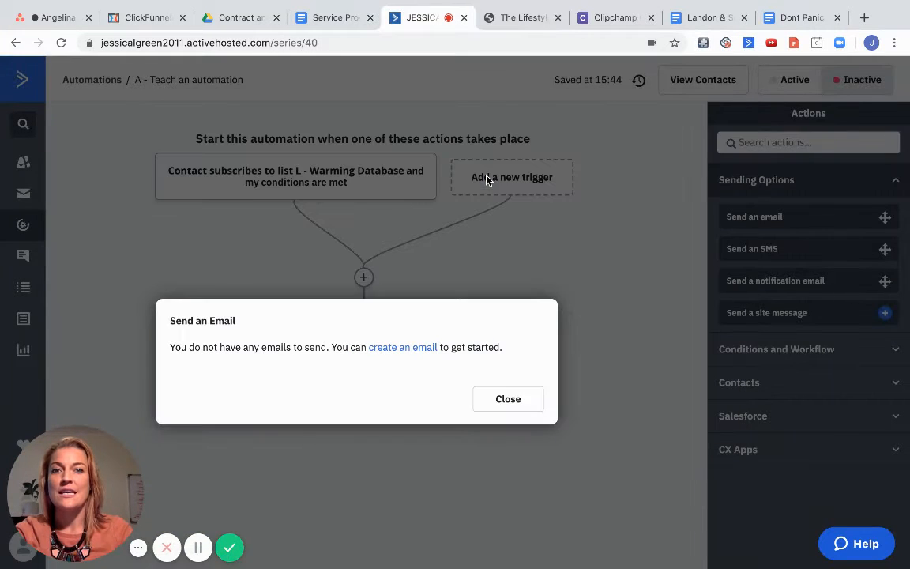
pyautogui.click(394, 353)
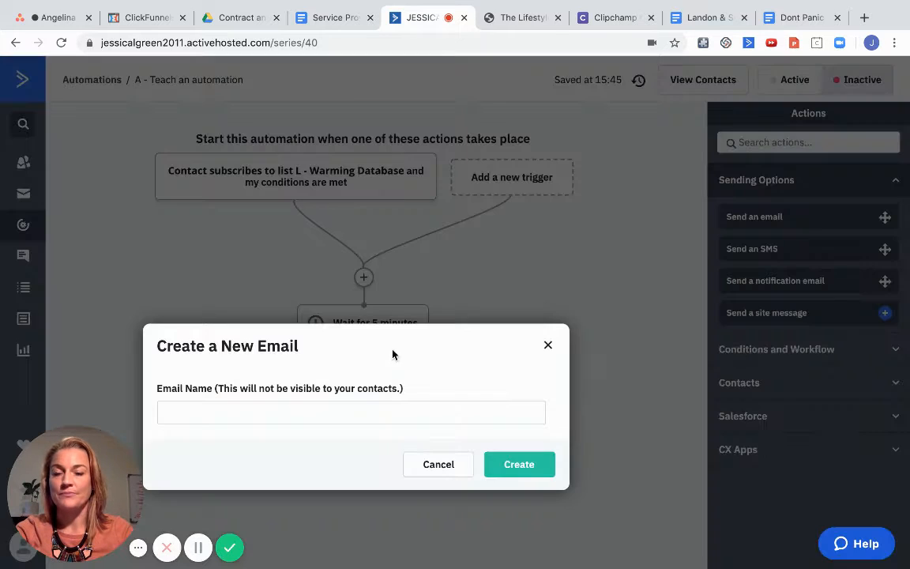
# Step: Enter "E1 - Dont panic email" as the internal name of the new email
pyautogui.click(237, 412)
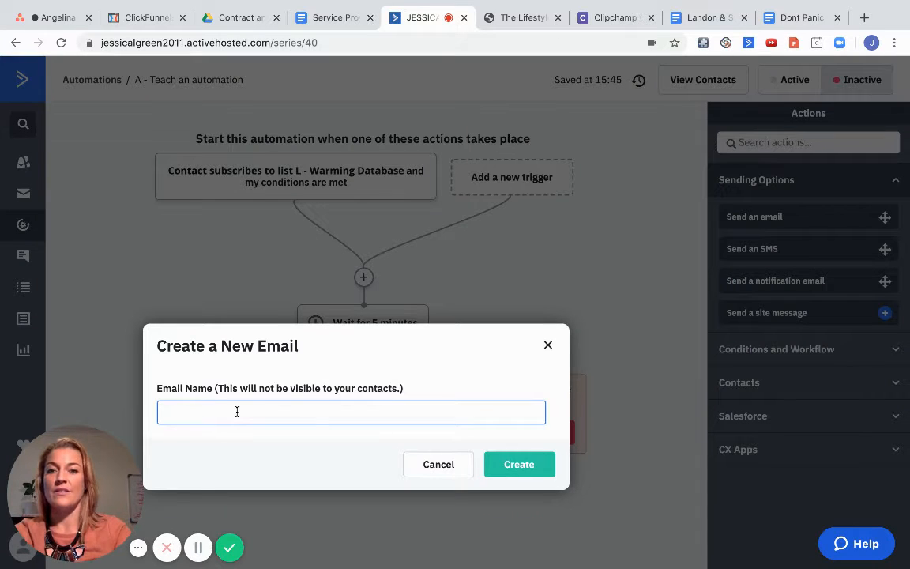
pyautogui.write('E1 -')
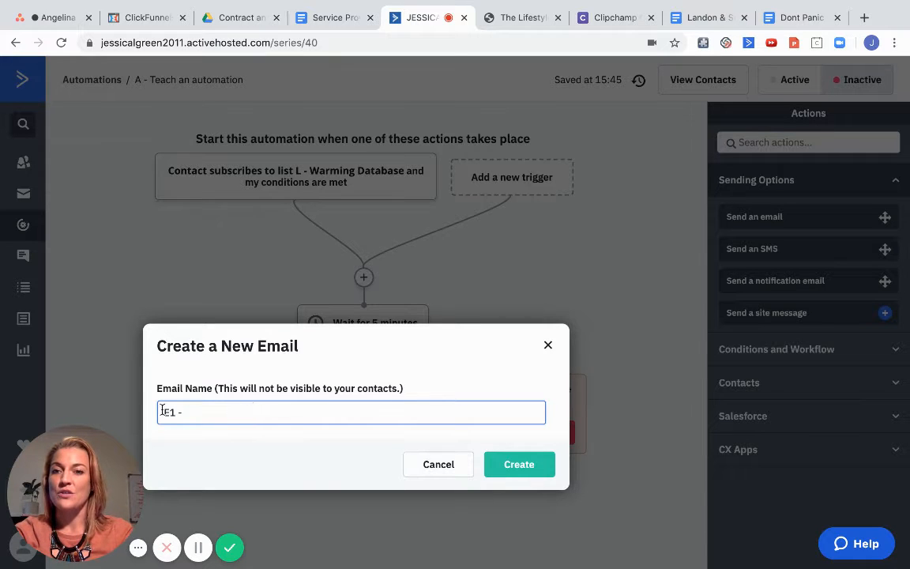
pyautogui.moveTo(159, 412); pyautogui.dragTo(171, 411)
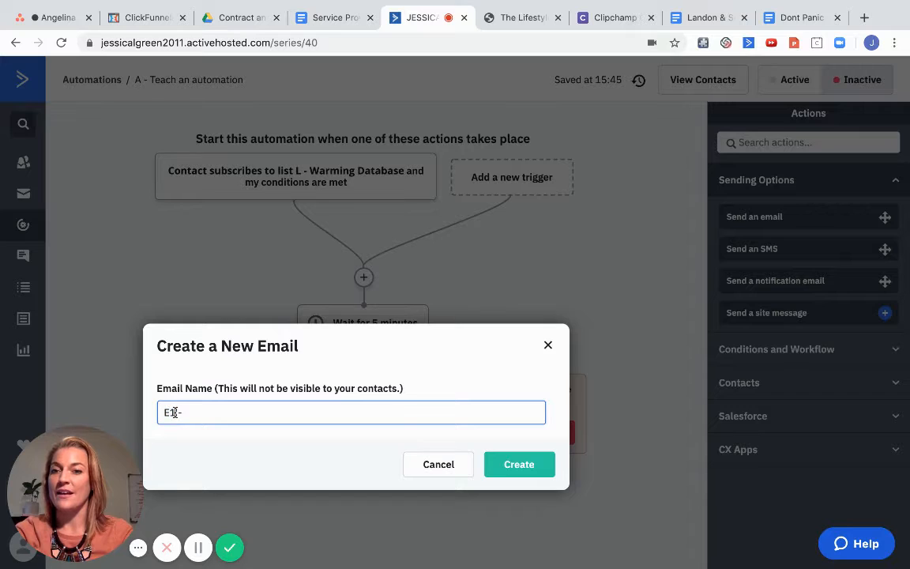
pyautogui.click(200, 414)
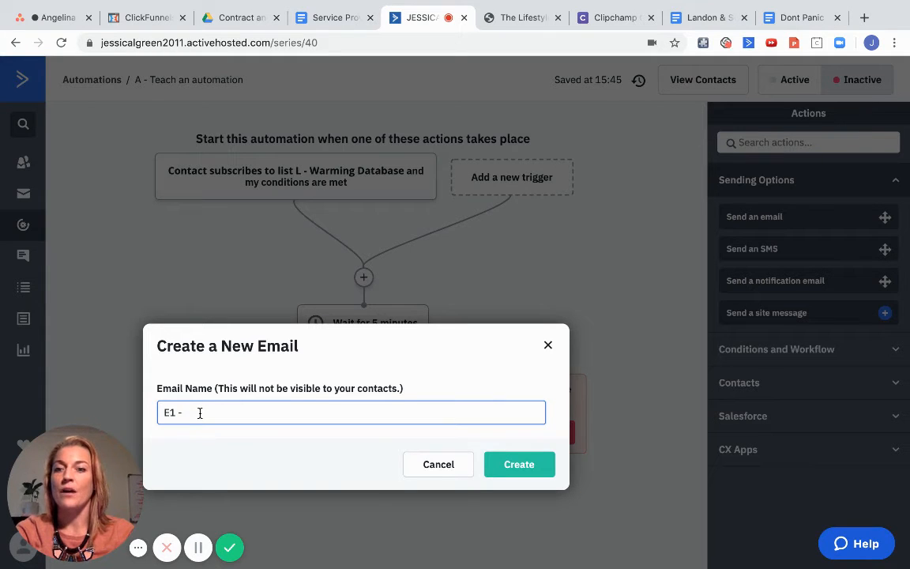
pyautogui.write('Dont panic')
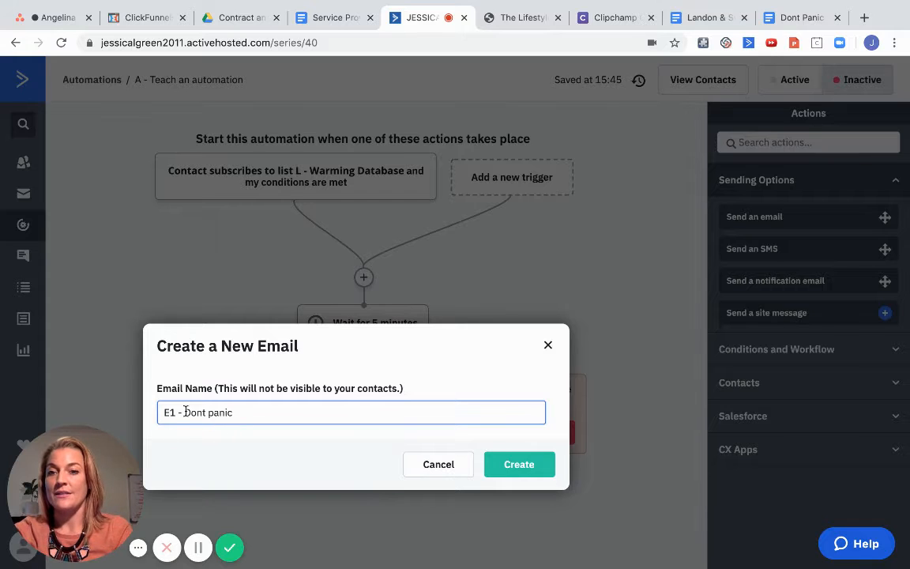
pyautogui.moveTo(185, 412); pyautogui.dragTo(248, 413)
pyautogui.click(248, 413)
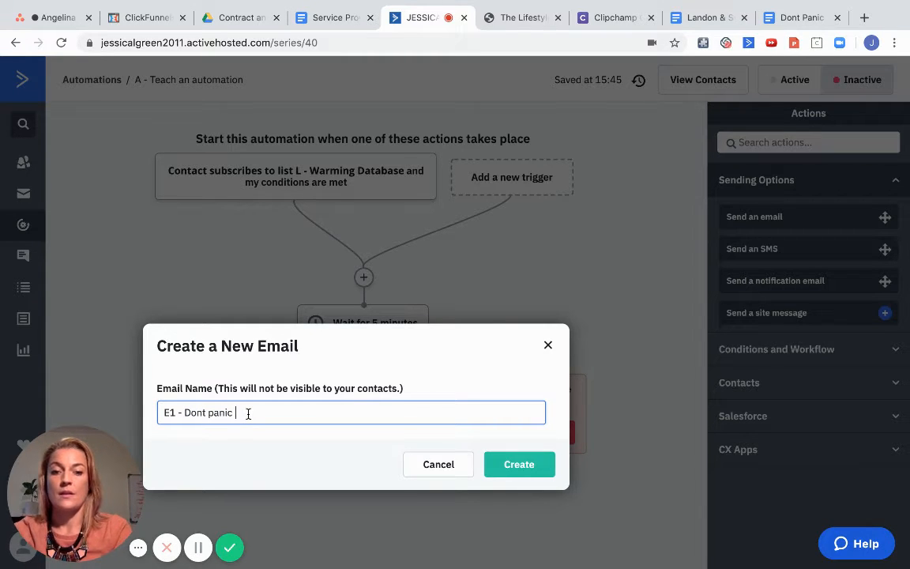
pyautogui.write('email')
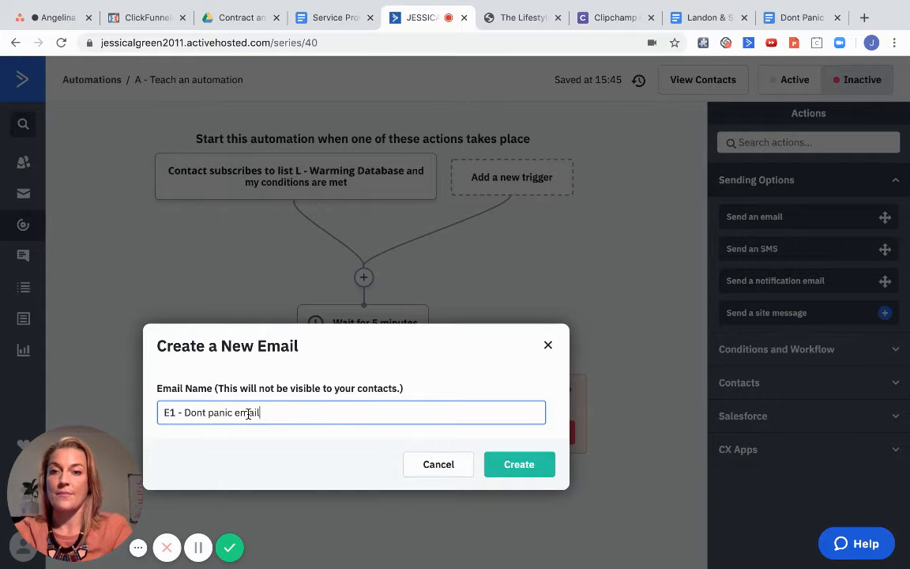
# Step: Change the new email's internal name to "E1 - Dont panic sequence" and create the email
pyautogui.press('BackSpace')
pyautogui.press('BackSpace')
pyautogui.press('BackSpace')
pyautogui.press('BackSpace')
pyautogui.press('BackSpace')
pyautogui.write('se')
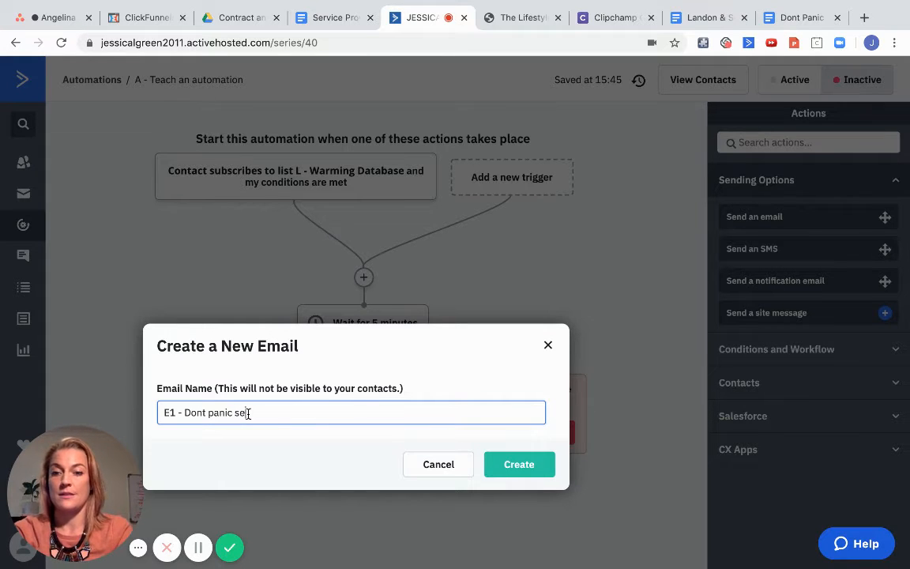
pyautogui.write('quence')
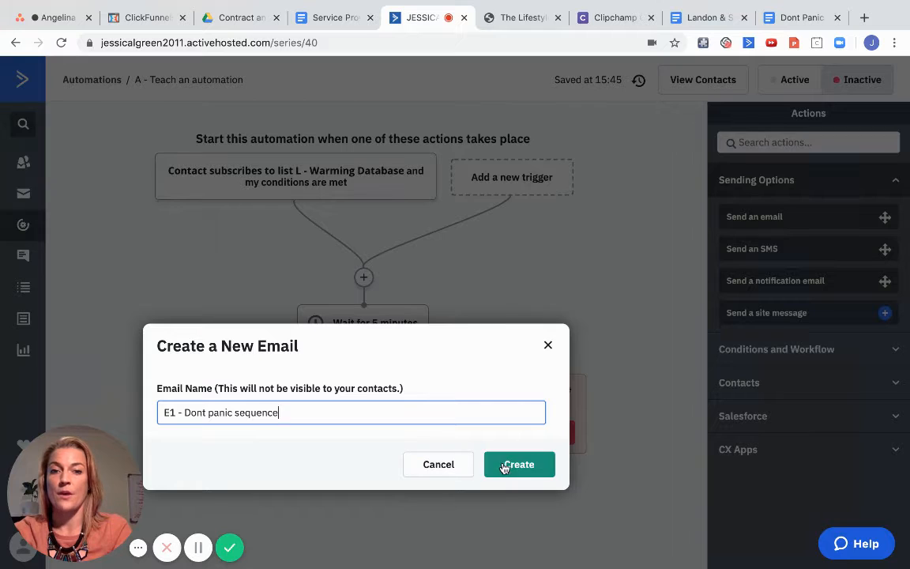
pyautogui.click(504, 468)
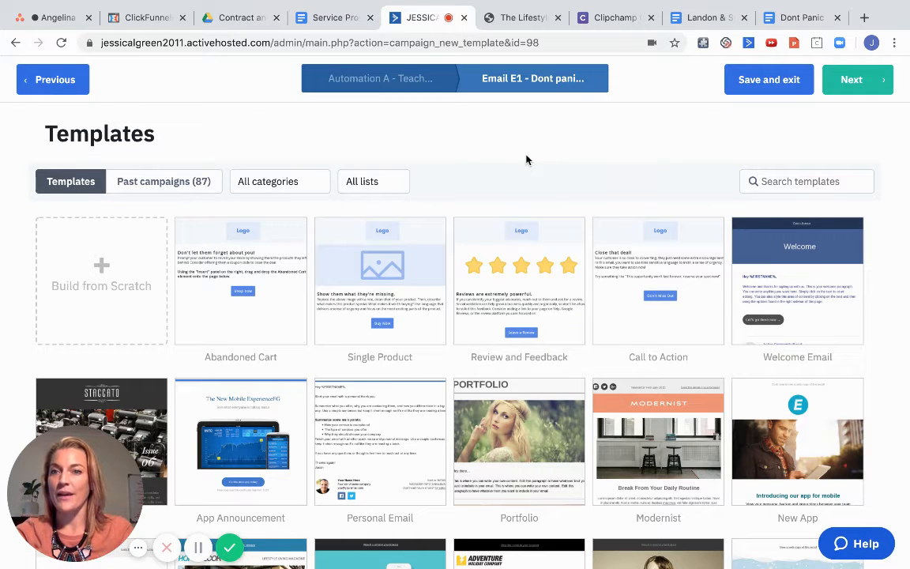
# Step: Browse the past campaigns and use the "E1 - Warming sequenc..." email as the template
pyautogui.click(178, 182)
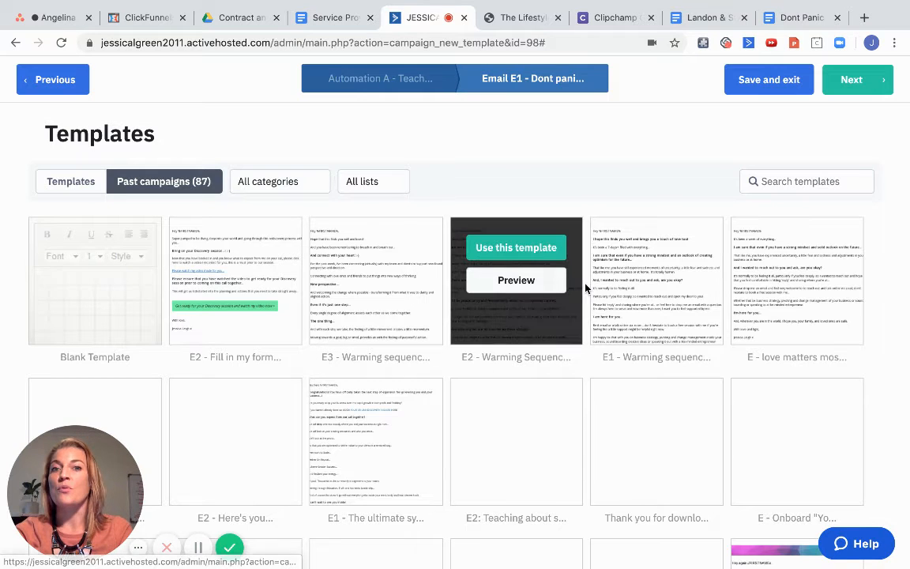
pyautogui.scroll(-3, 624, 455)
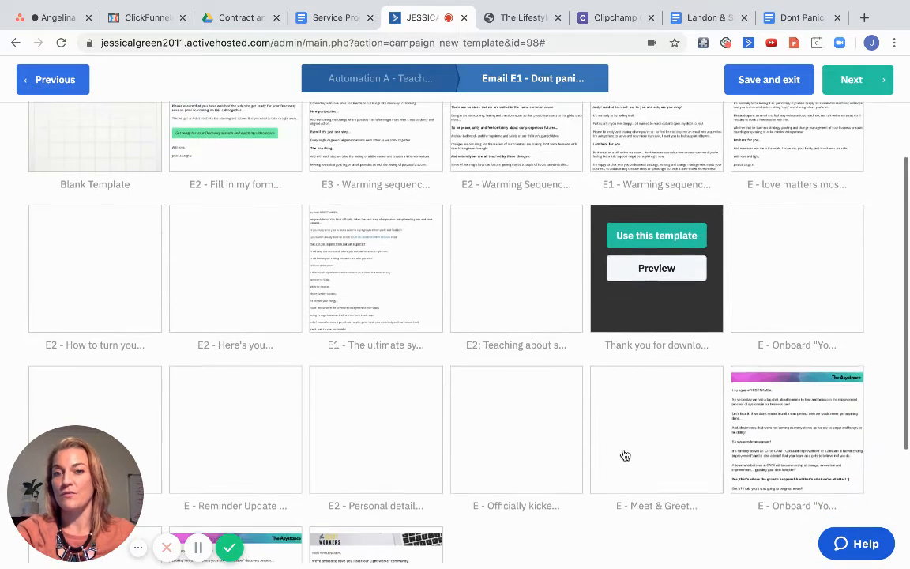
pyautogui.scroll(-1, 625, 455)
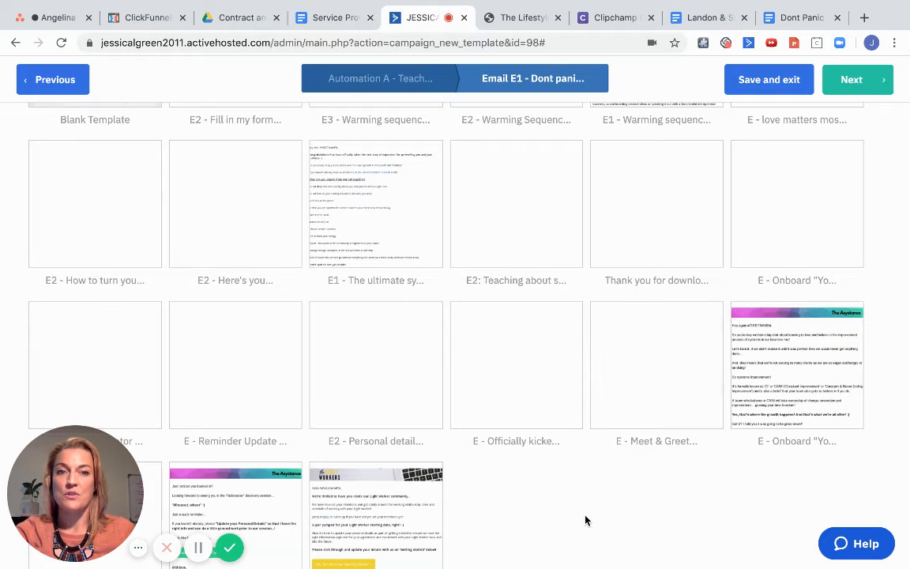
pyautogui.scroll(4, 586, 520)
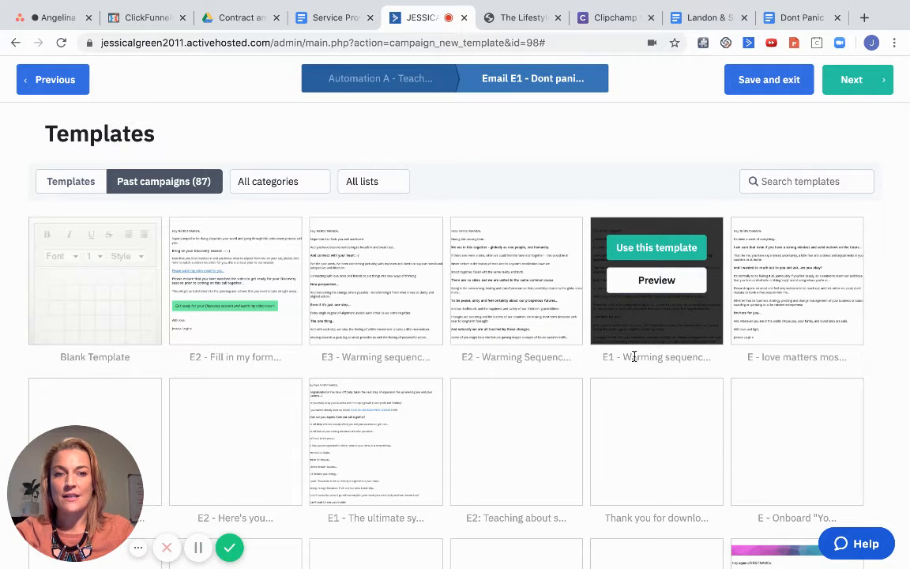
pyautogui.scroll(-1, 635, 357)
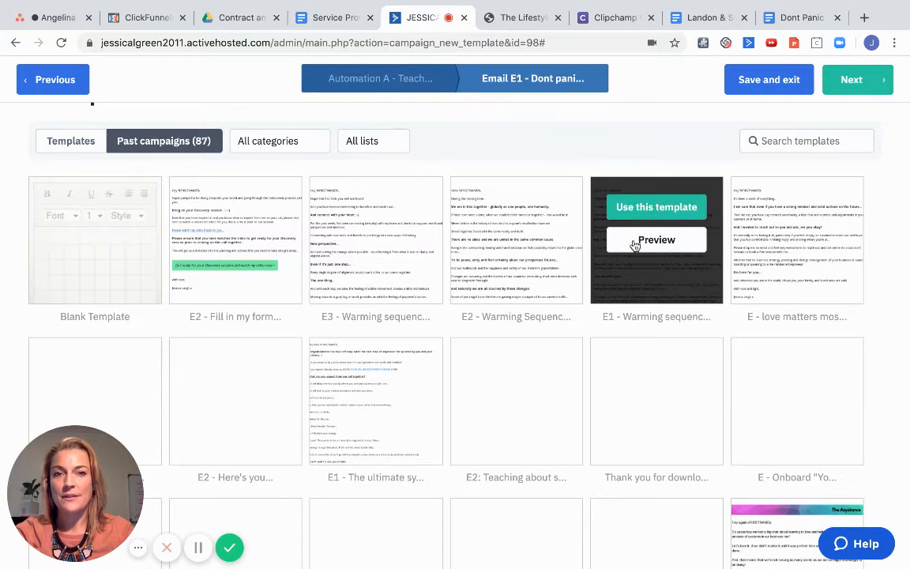
pyautogui.click(656, 209)
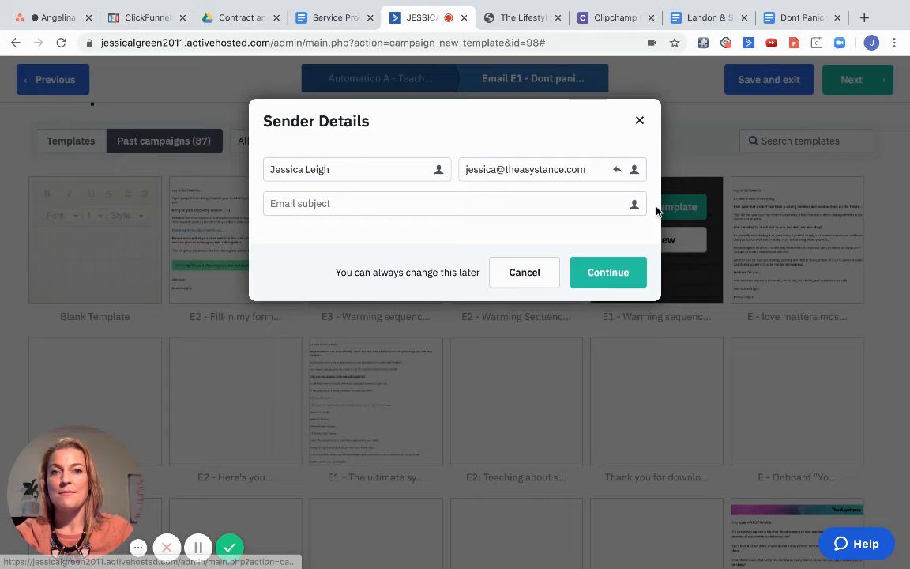
# Step: Set the email subject to "Welcome inside!" in the sender details and continue to the email designer
pyautogui.click(376, 203)
pyautogui.write('We')
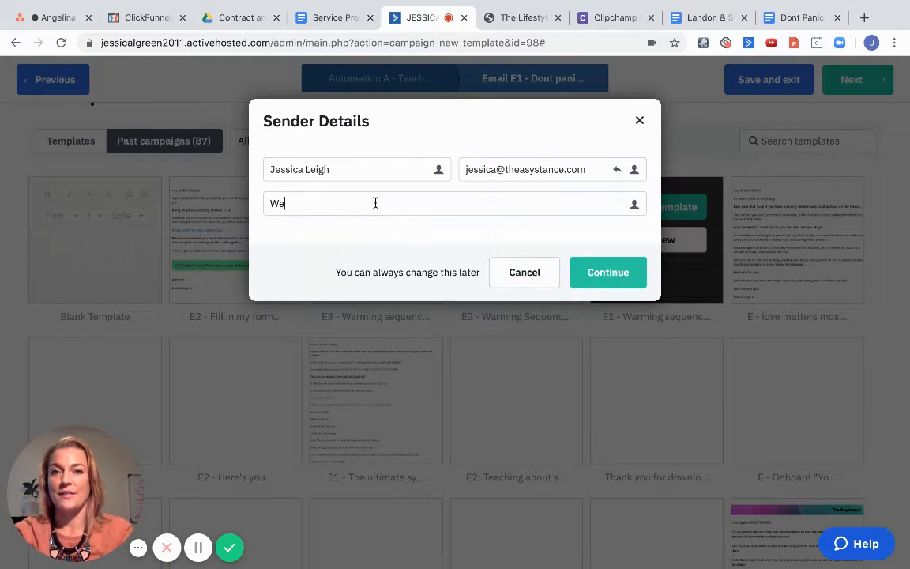
pyautogui.write('come')
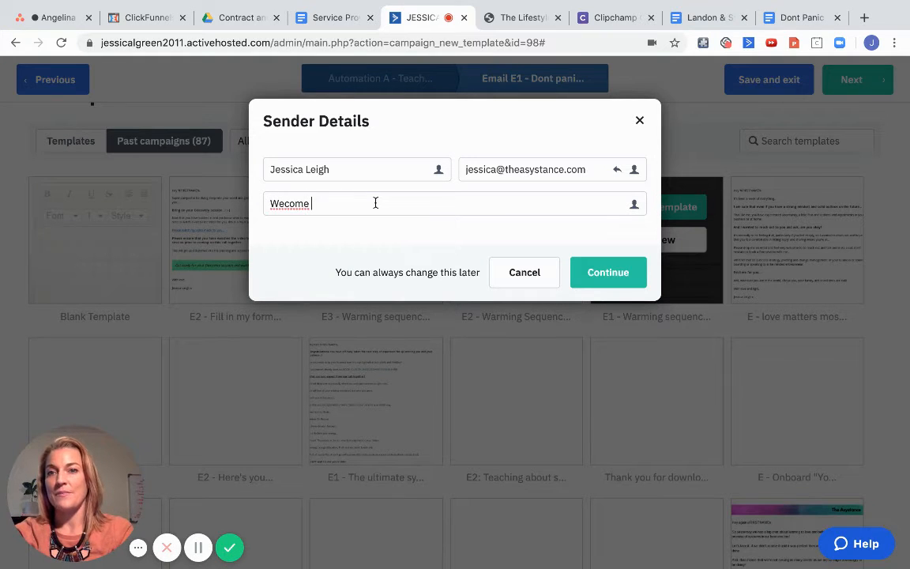
pyautogui.press('BackSpace')
pyautogui.press('BackSpace')
pyautogui.press('BackSpace')
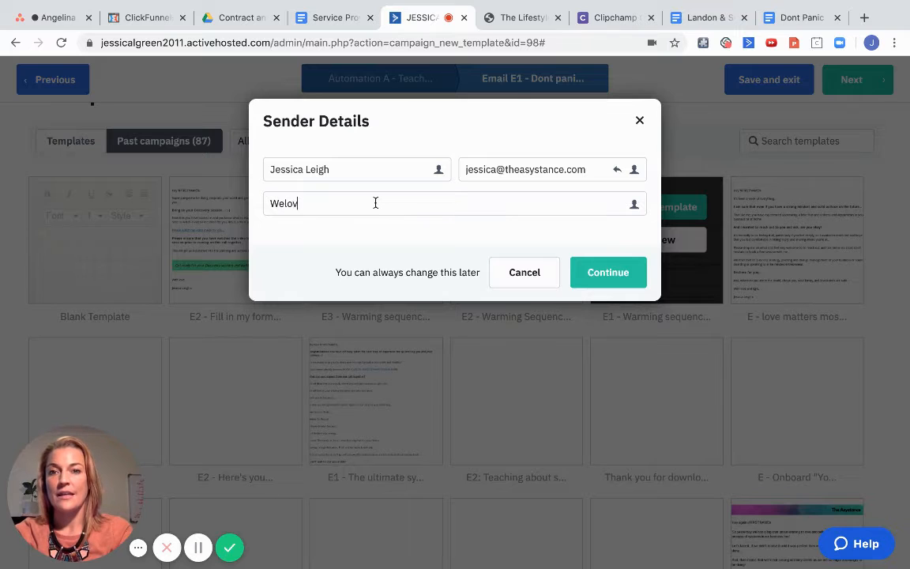
pyautogui.write('om')
pyautogui.write('e insid')
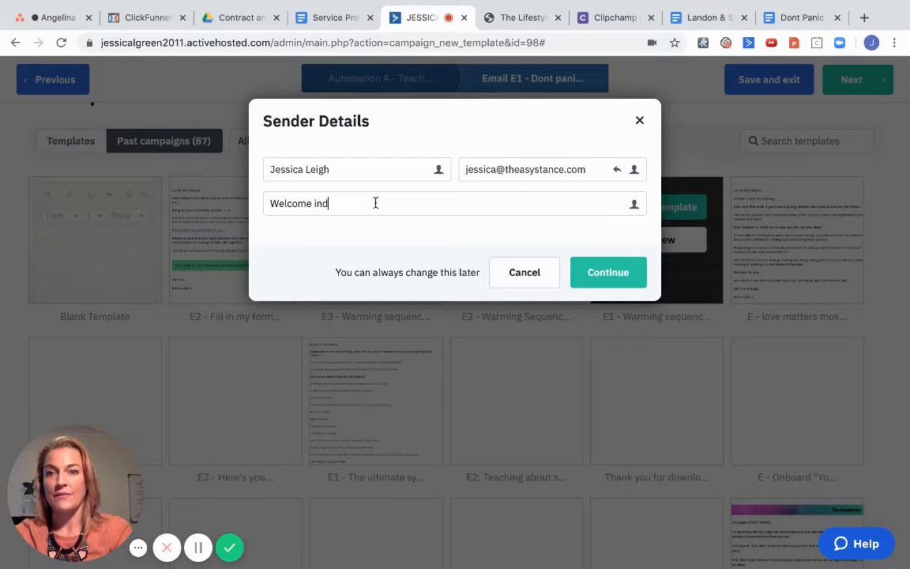
pyautogui.press('BackSpace')
pyautogui.write('side!')
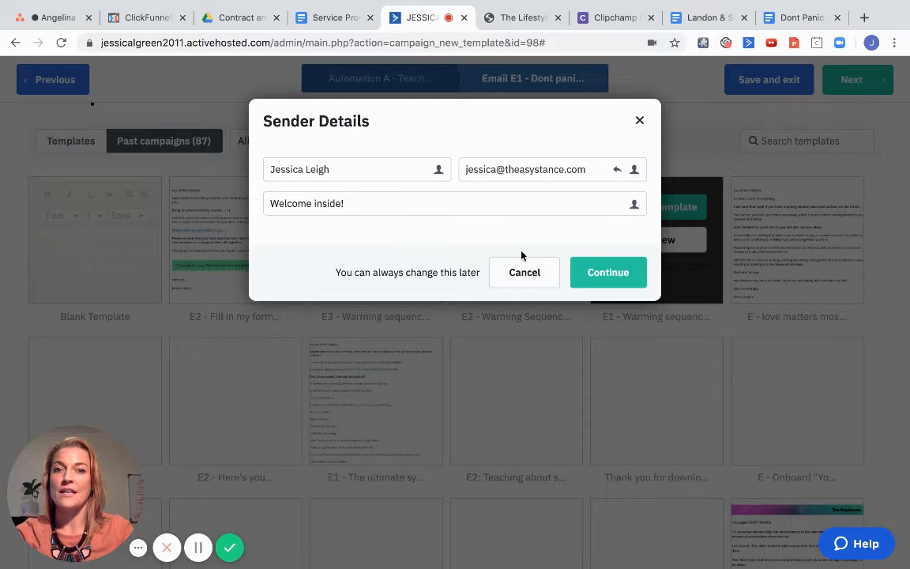
pyautogui.click(591, 274)
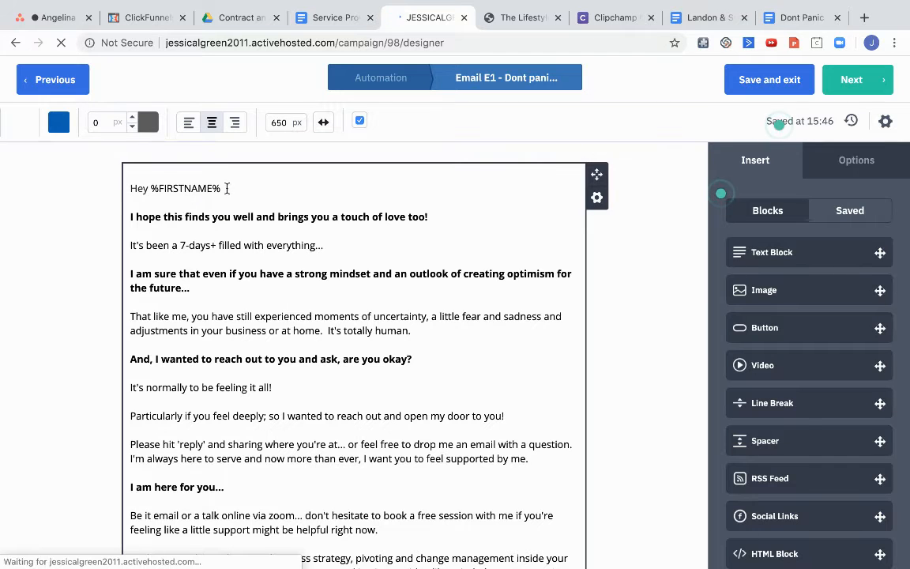
# Step: Add a comma directly after %FIRSTNAME% in the greeting and remove the stray comma from the line below
pyautogui.click(249, 194)
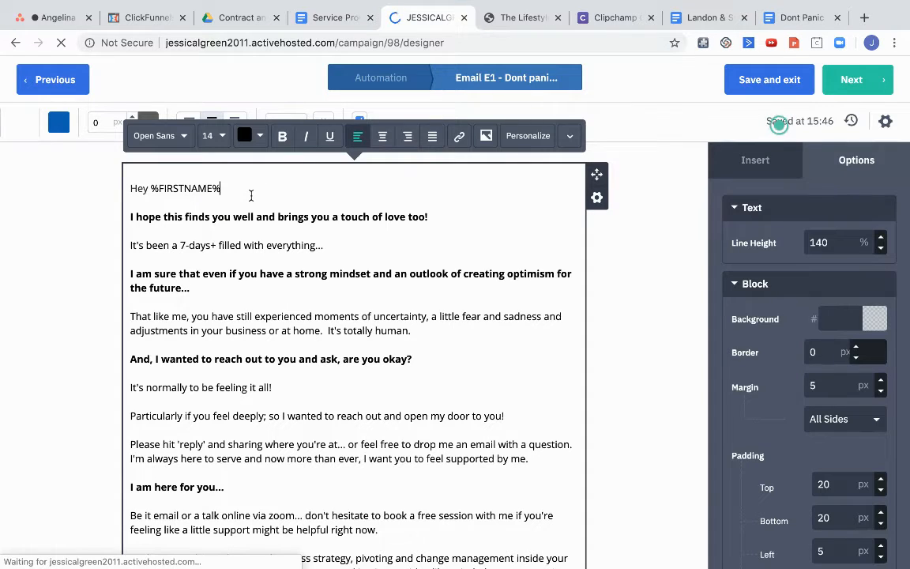
pyautogui.write(',')
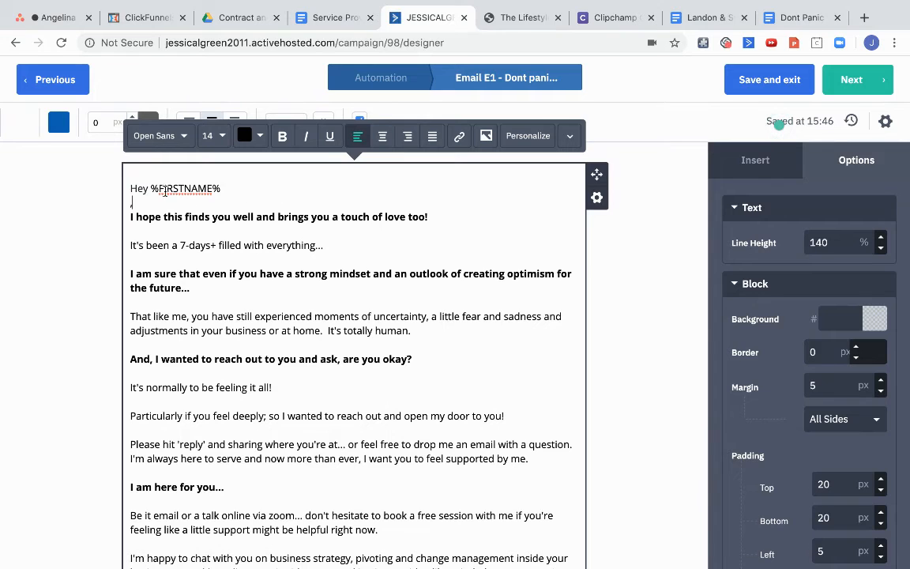
pyautogui.click(228, 187)
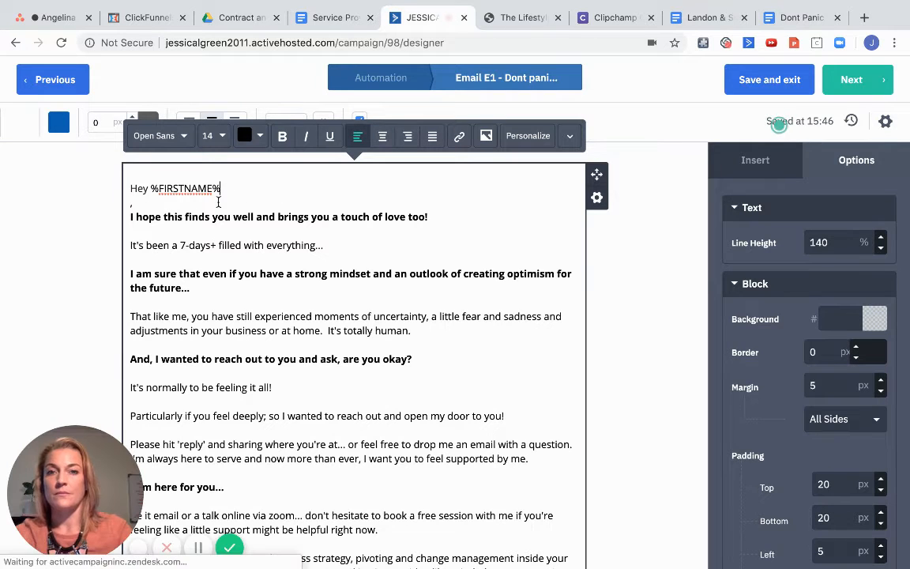
pyautogui.write(',')
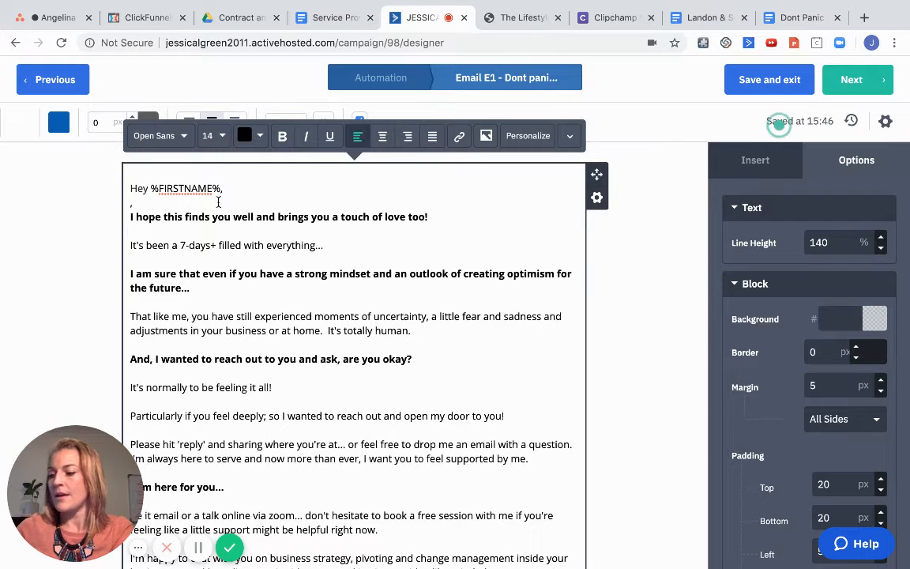
pyautogui.click(140, 201)
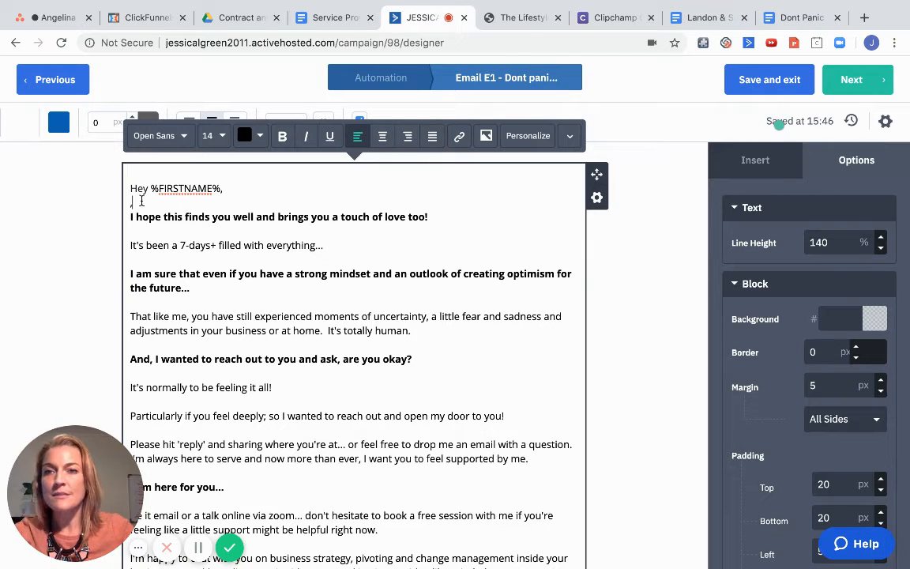
# Step: Add a second greeting line below the first, reading "Hey" followed by the contact's First Name personalization
pyautogui.click(233, 188)
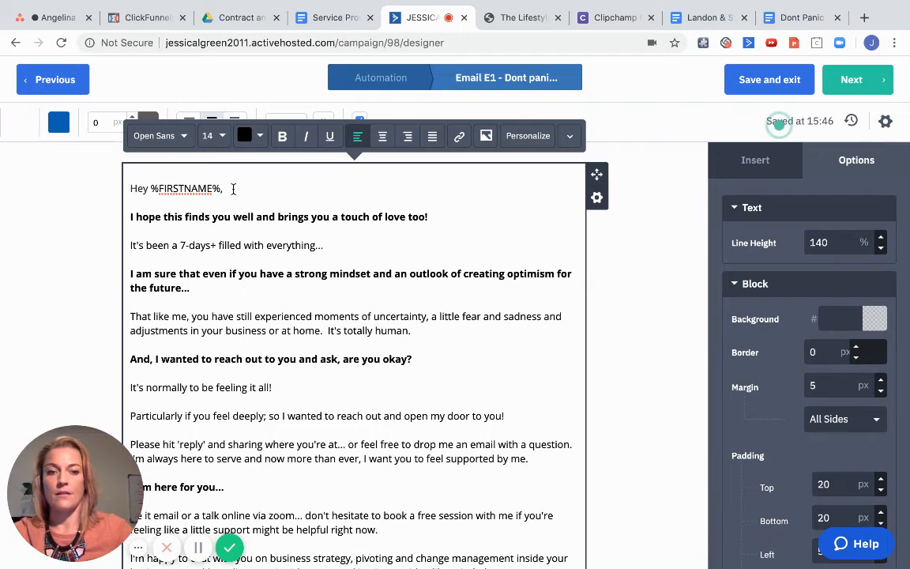
pyautogui.press('Return')
pyautogui.press('Return')
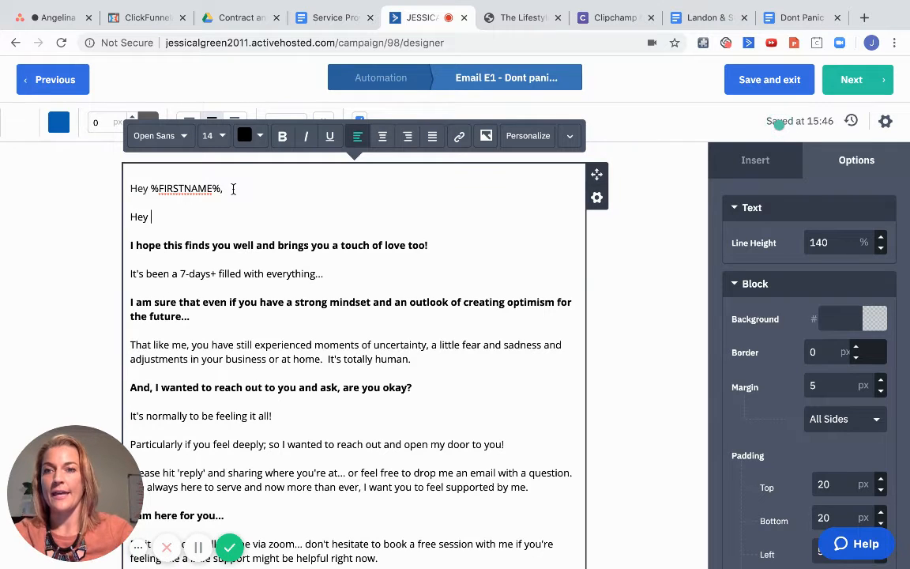
pyautogui.click(528, 136)
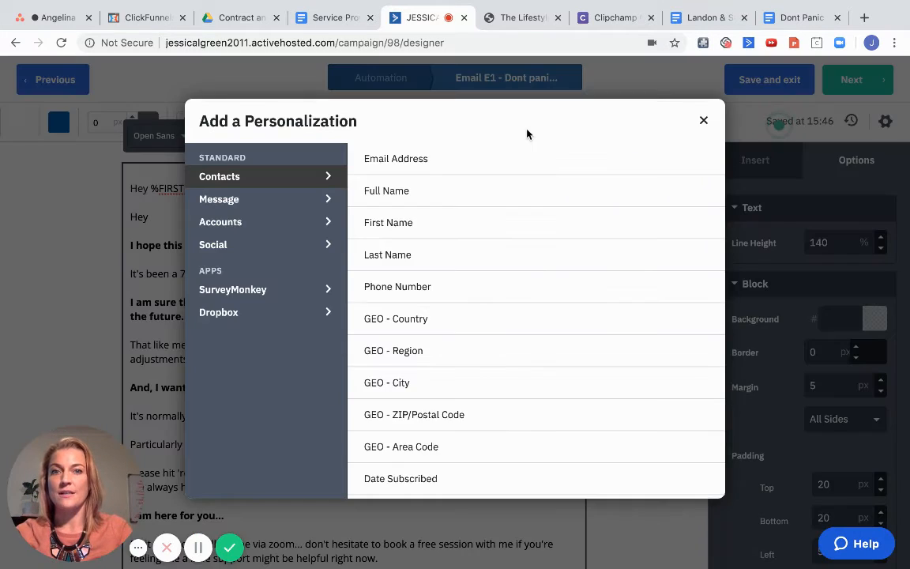
pyautogui.click(421, 228)
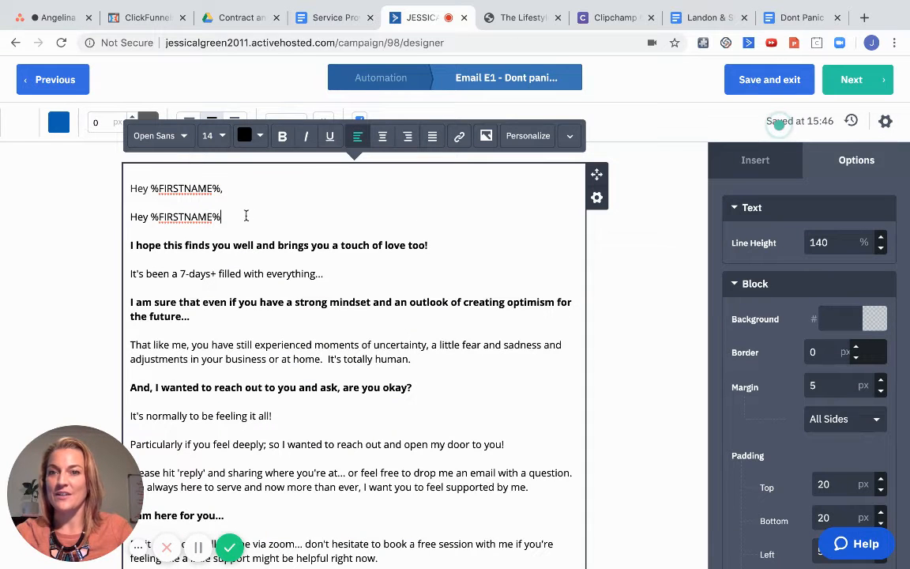
# Step: Delete the duplicate "Hey %FIRSTNAME%" line and its extra line break
pyautogui.moveTo(246, 215); pyautogui.dragTo(118, 220)
pyautogui.press('BackSpace')
pyautogui.press('BackSpace')
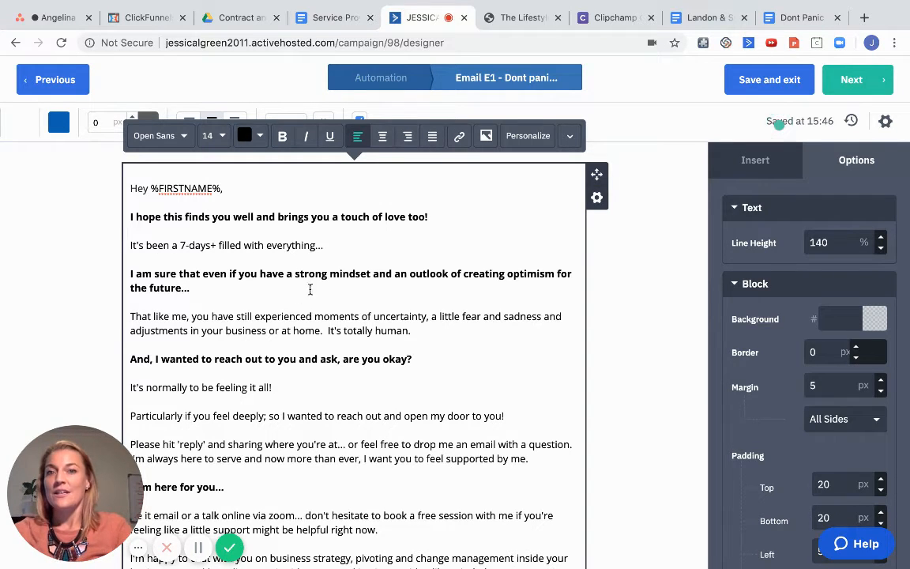
# Step: Clear the link from "book a session with me" in the email's closing paragraph by confirming an empty URL
pyautogui.scroll(-1, 292, 316)
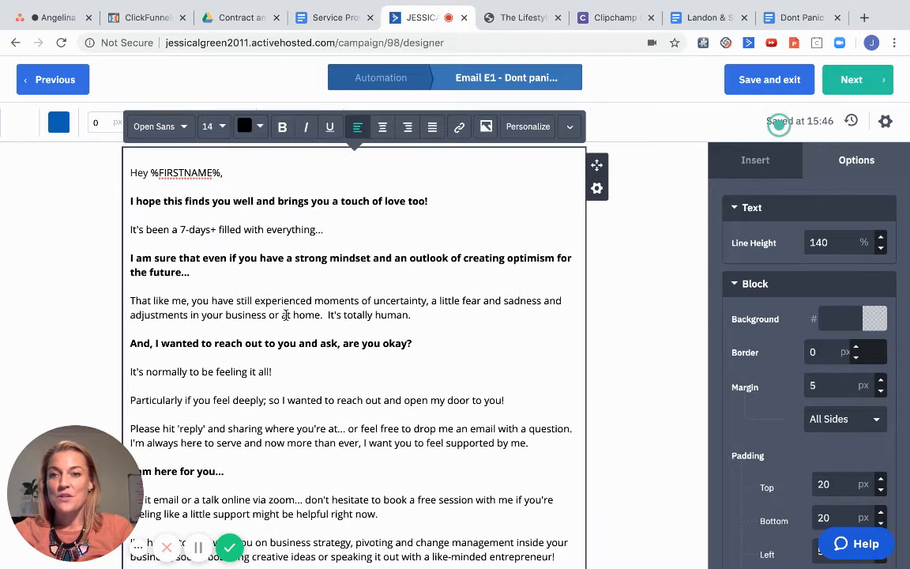
pyautogui.scroll(-8, 306, 447)
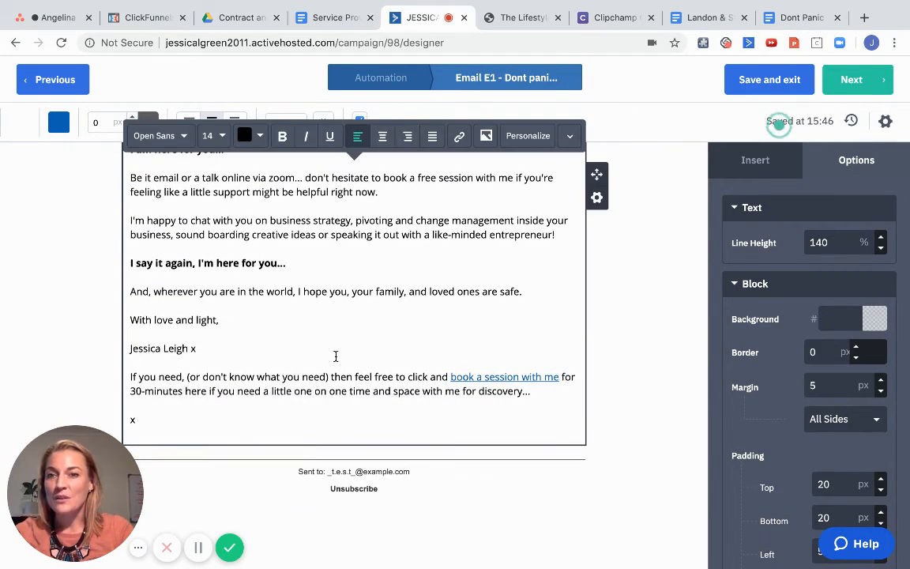
pyautogui.scroll(3, 335, 356)
pyautogui.scroll(1, 335, 356)
pyautogui.scroll(-1, 335, 356)
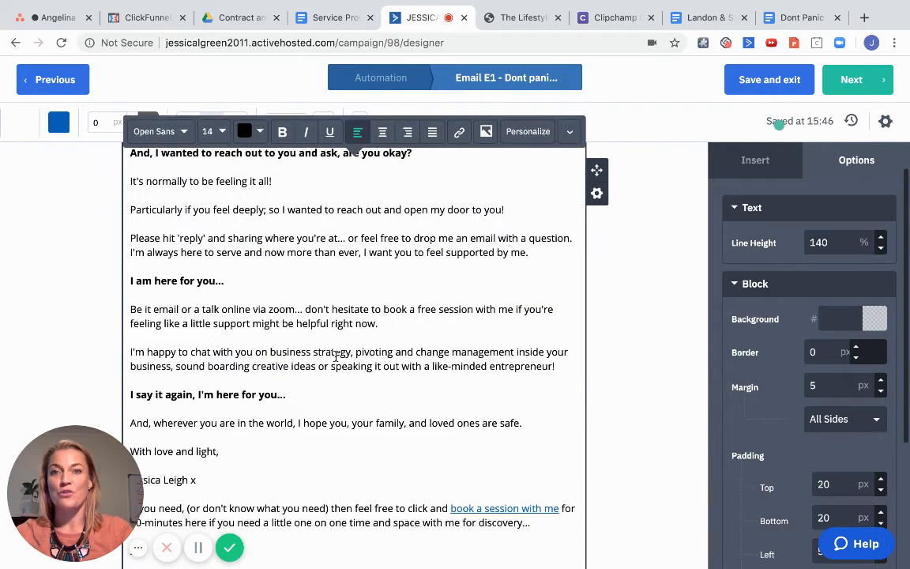
pyautogui.scroll(-3, 335, 356)
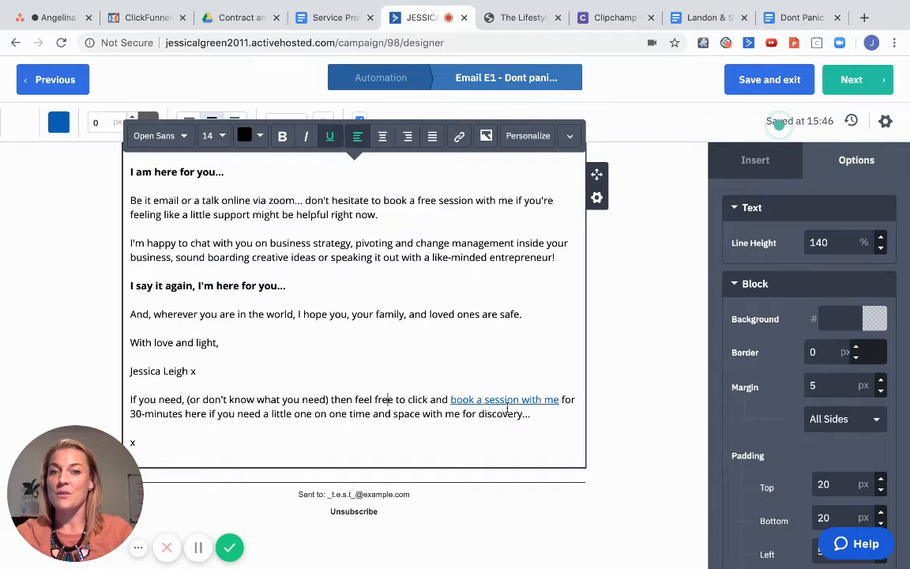
pyautogui.click(450, 400)
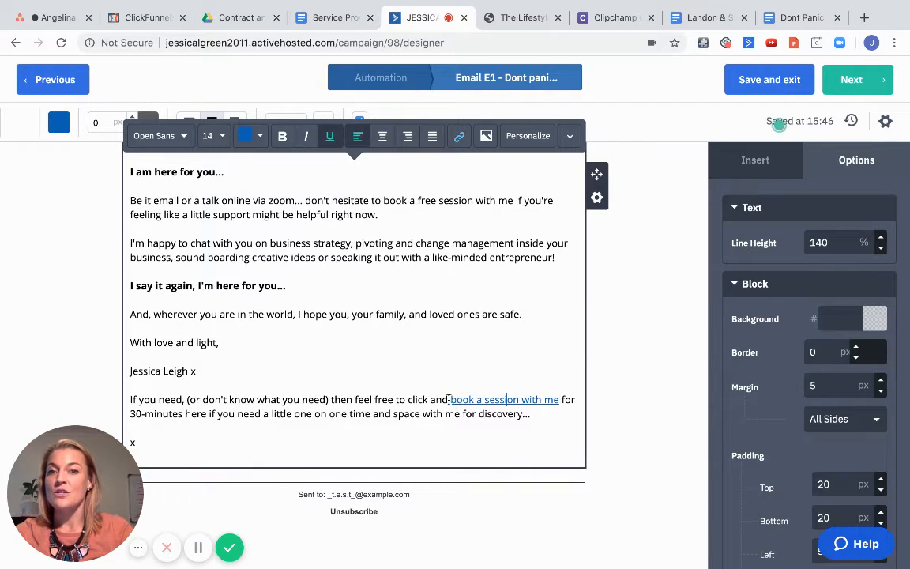
pyautogui.moveTo(450, 400); pyautogui.dragTo(562, 400)
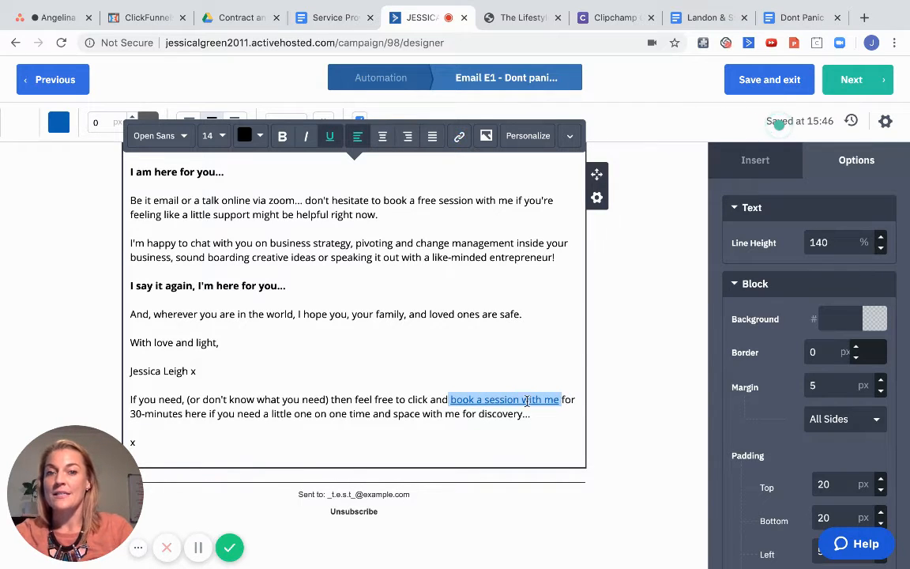
pyautogui.click(459, 139)
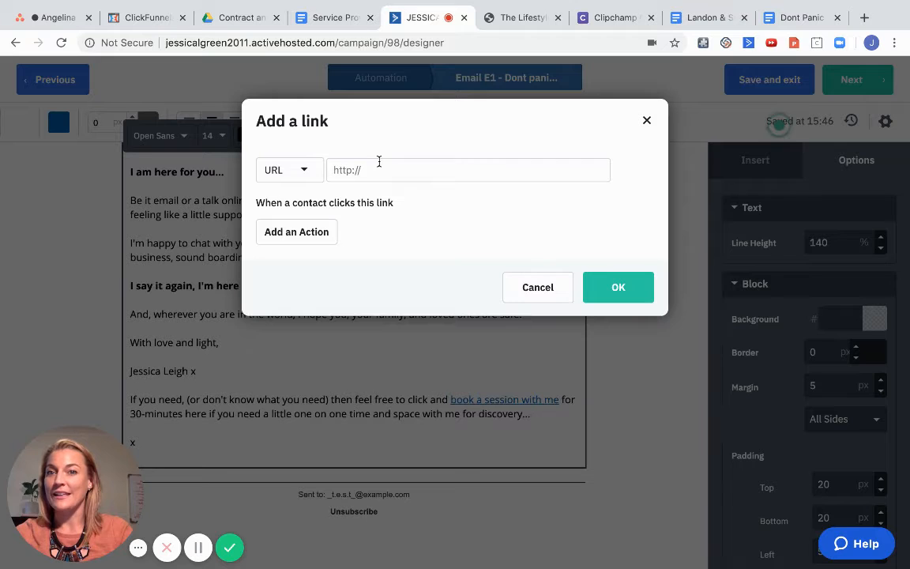
pyautogui.click(618, 287)
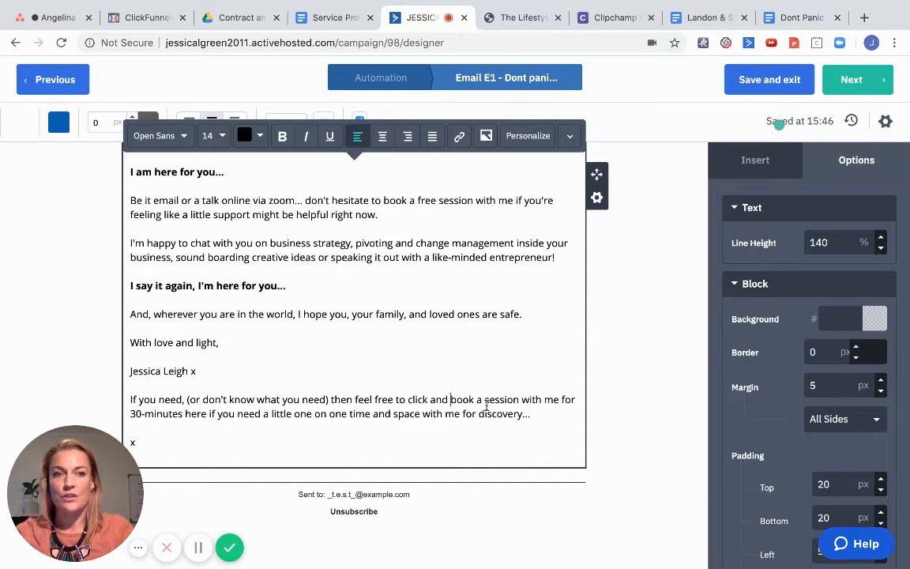
# Step: Move the text "book a session with me" to the start of the closing paragraph
pyautogui.moveTo(450, 399); pyautogui.dragTo(489, 372)
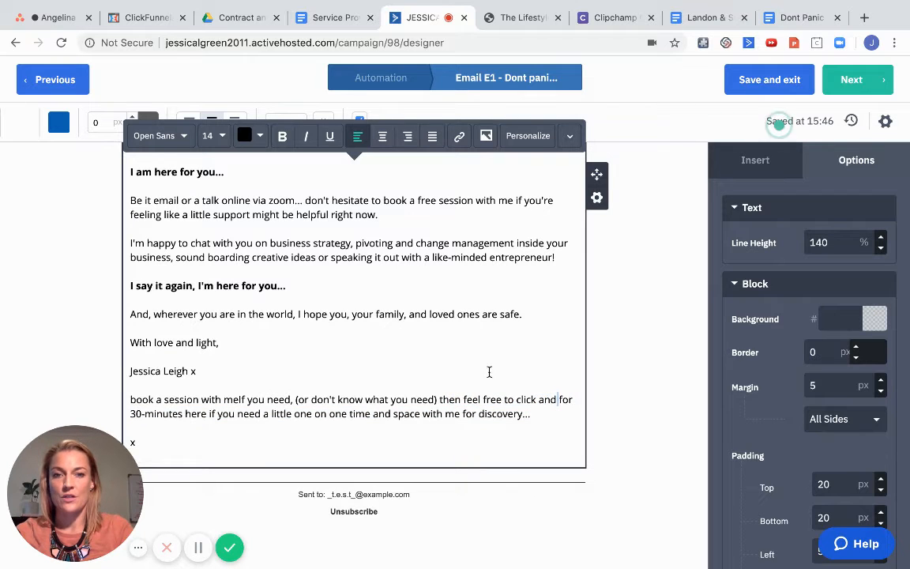
pyautogui.click(449, 352)
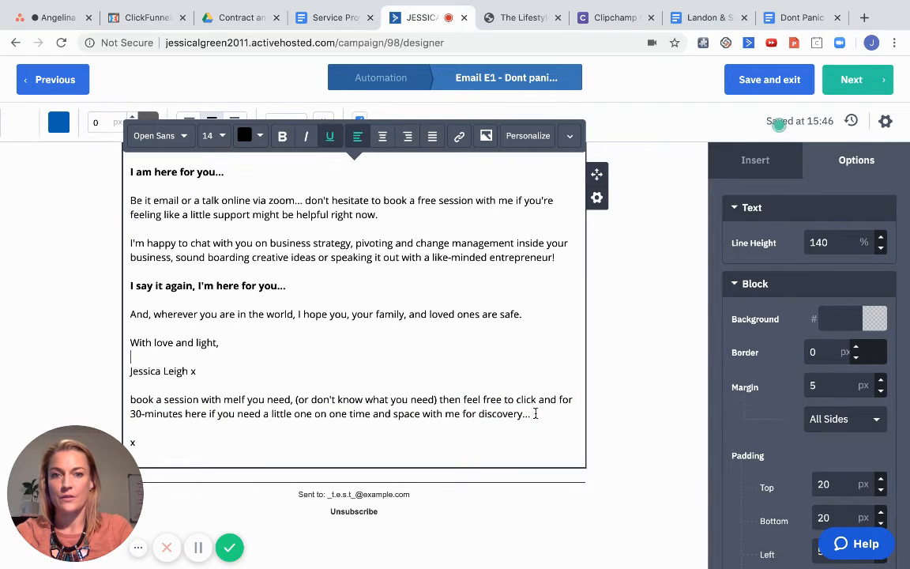
# Step: Review the email body from the greeting down to the closing paragraph, checking the wording
pyautogui.scroll(2, 392, 406)
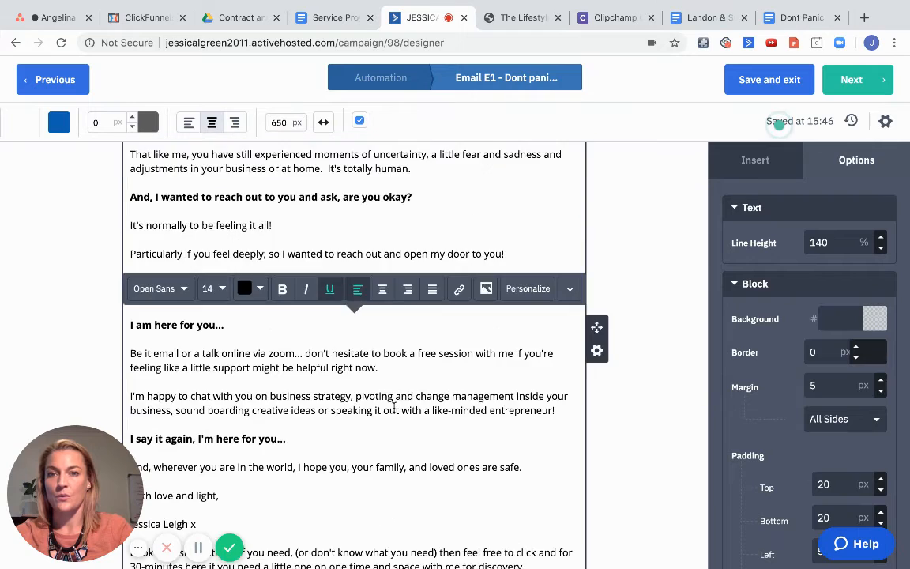
pyautogui.scroll(3, 394, 409)
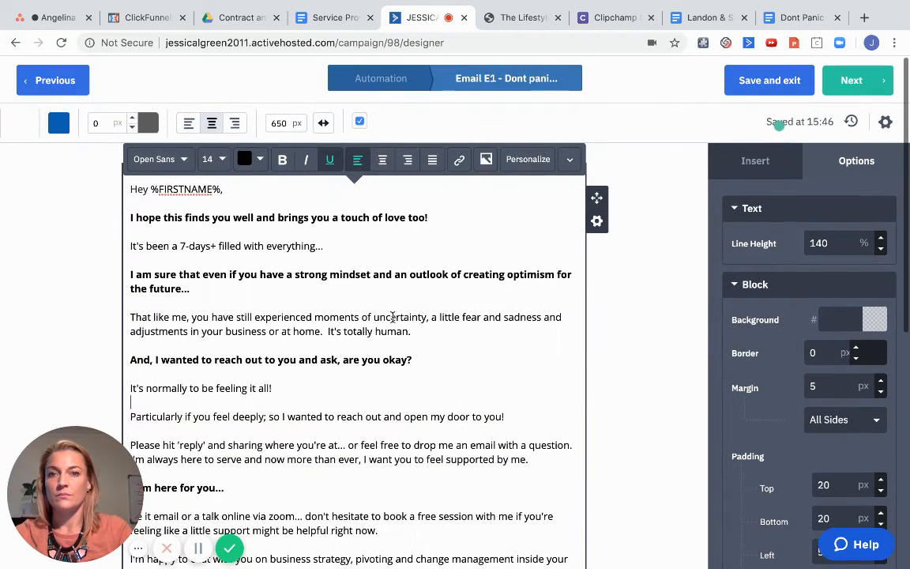
pyautogui.scroll(-2, 279, 399)
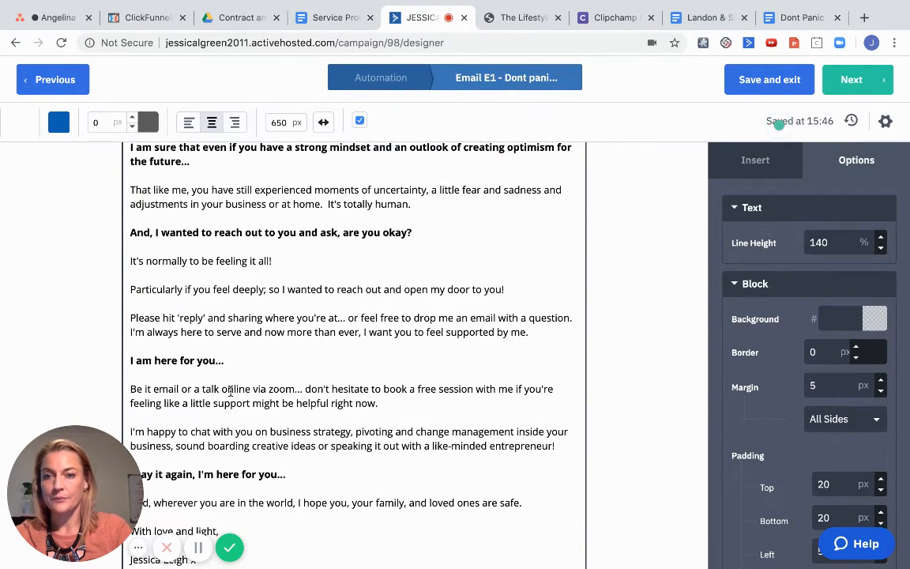
pyautogui.click(229, 390)
pyautogui.click(147, 276)
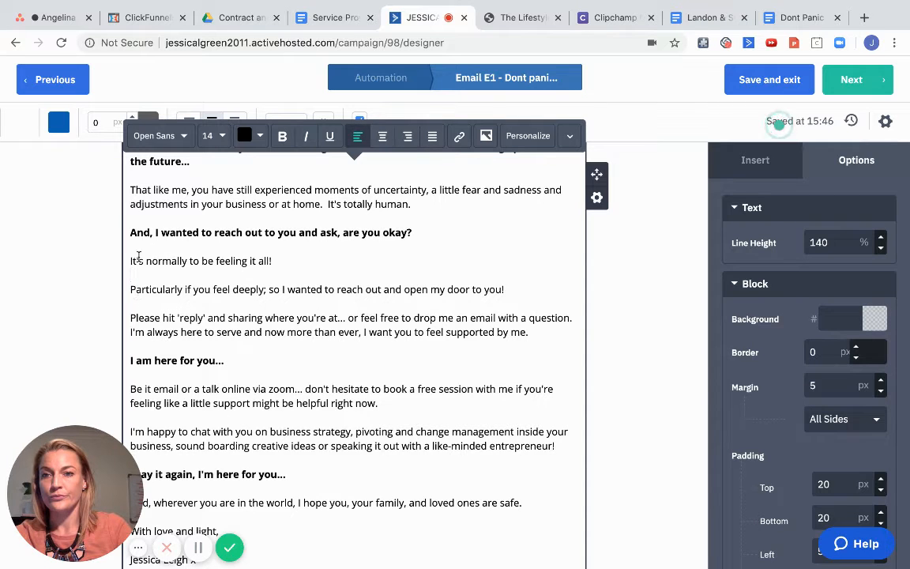
pyautogui.scroll(-2, 372, 406)
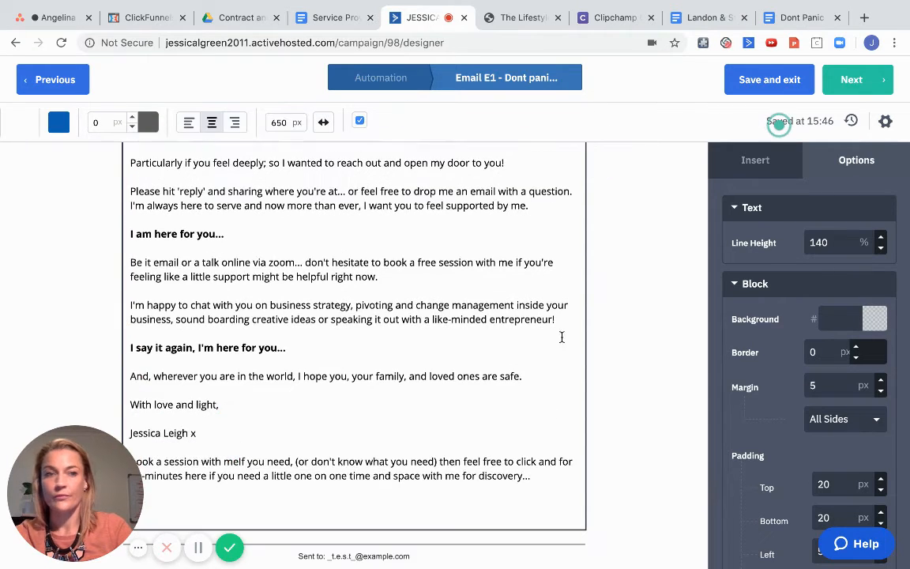
pyautogui.scroll(-2, 506, 387)
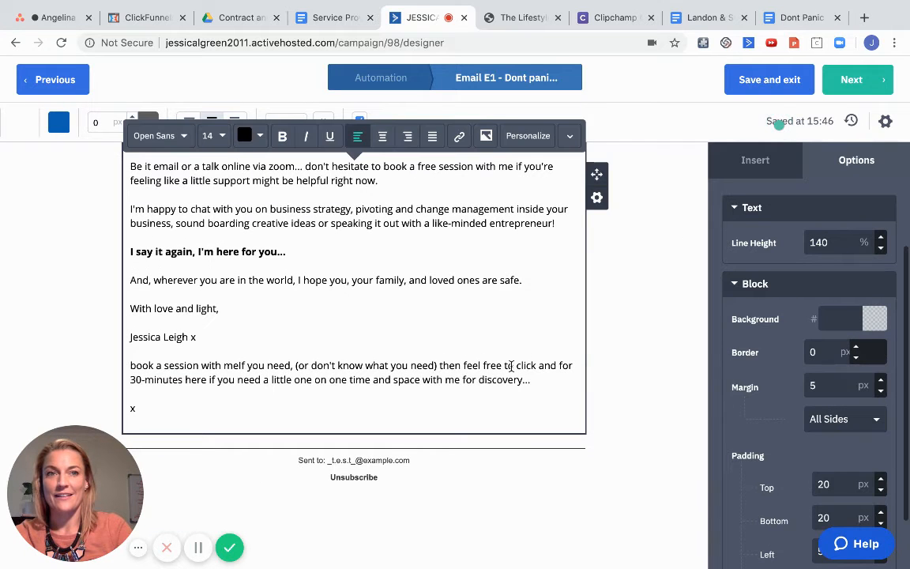
# Step: Switch to the "Dont Panic - Ebook" document in Google Docs and examine who has access in its advanced sharing settings
pyautogui.click(807, 17)
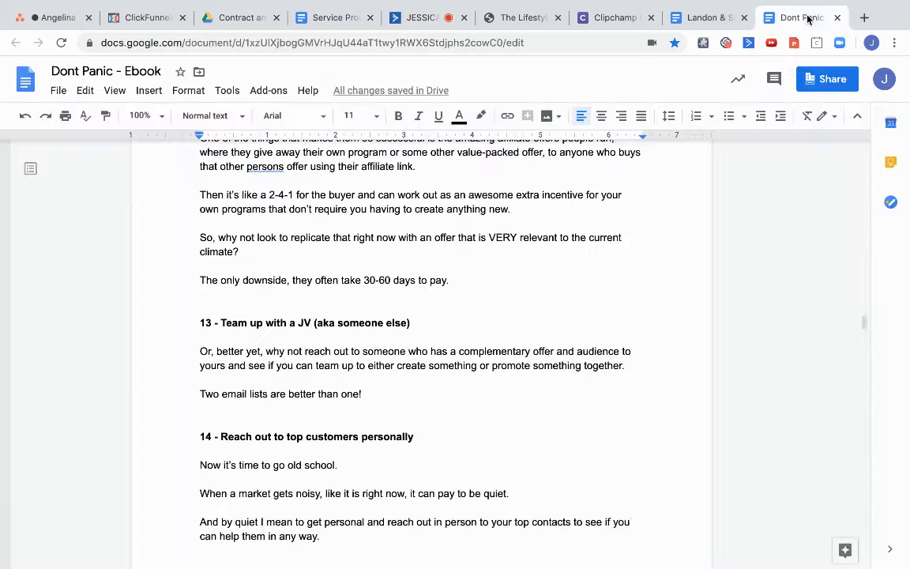
pyautogui.click(826, 88)
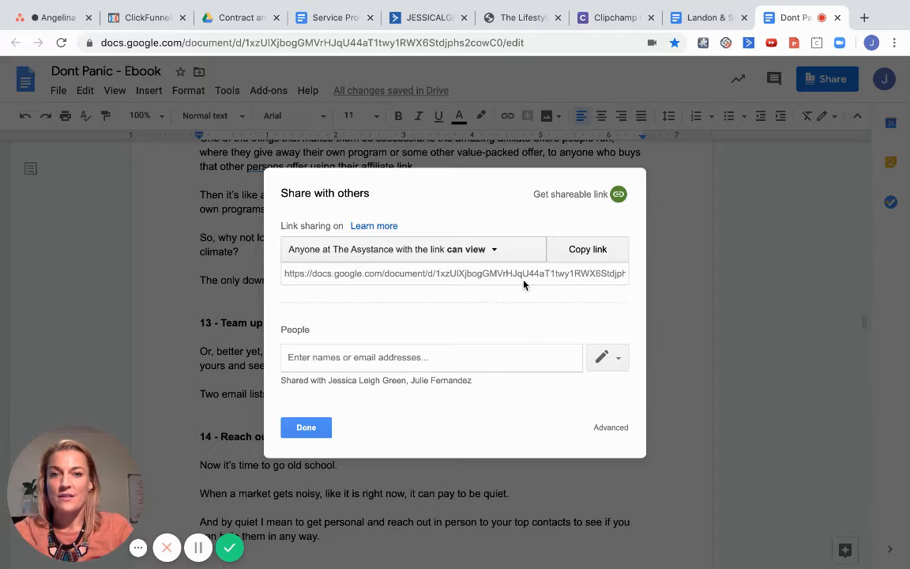
pyautogui.click(611, 429)
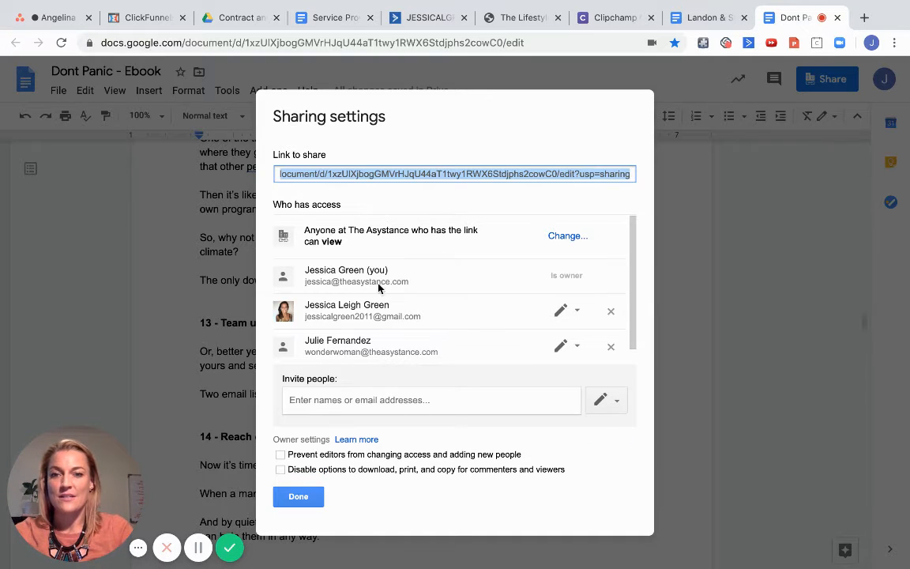
pyautogui.scroll(-1, 406, 241)
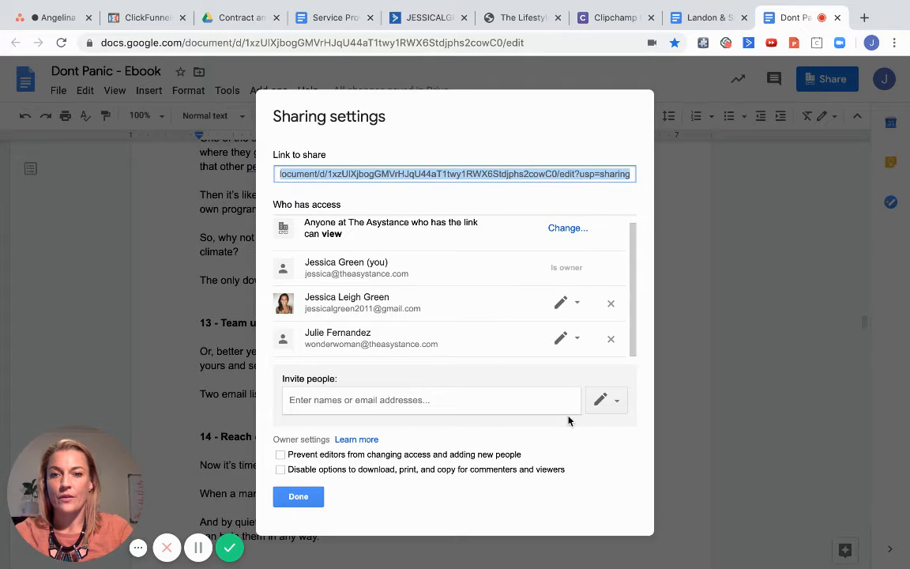
pyautogui.click(427, 505)
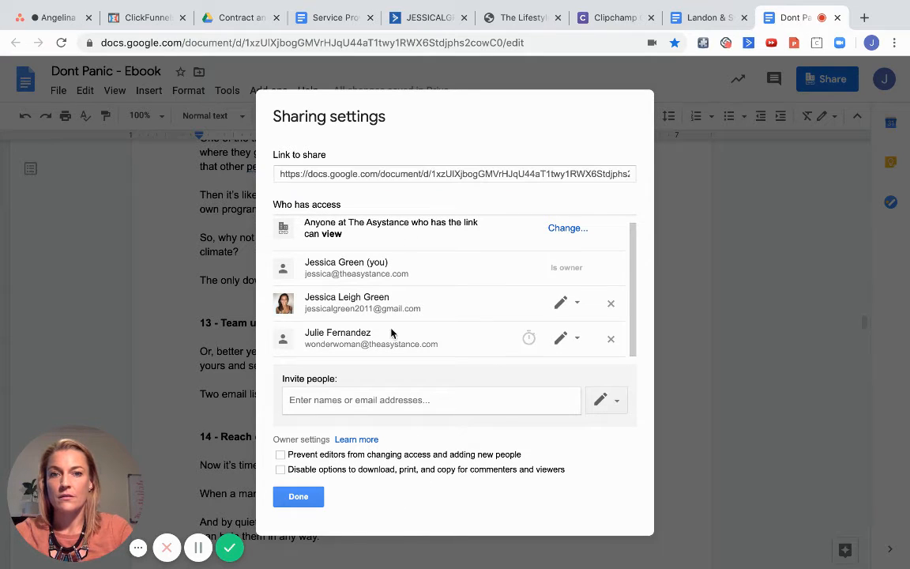
pyautogui.scroll(1, 439, 255)
# Step: Set the ebook document's link sharing to "On - Anyone with the link" with "Can view" access, save it and close the sharing settings
pyautogui.click(563, 238)
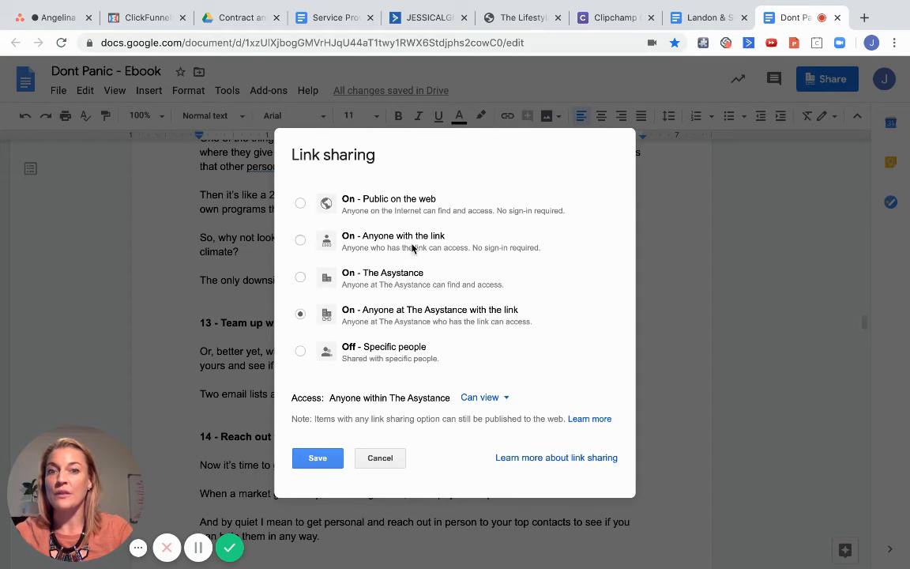
pyautogui.click(299, 244)
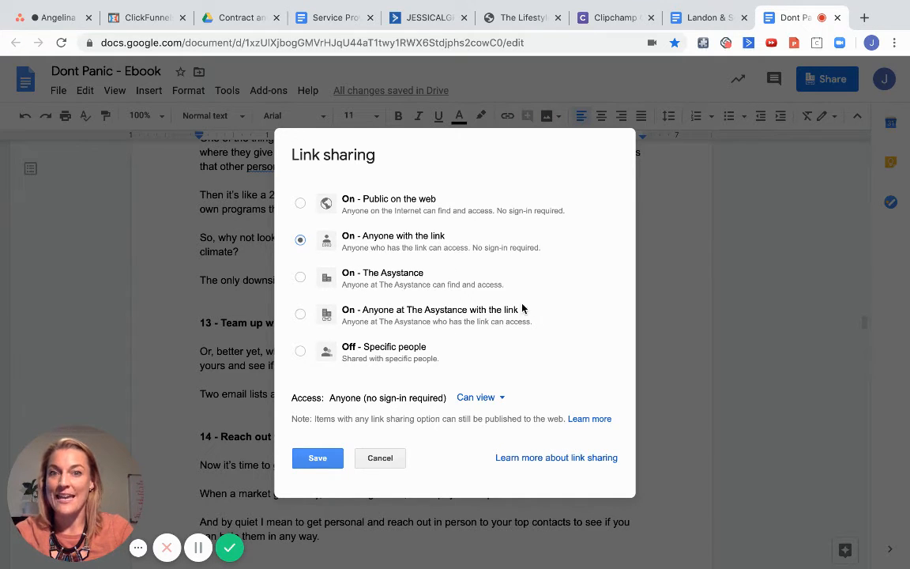
pyautogui.click(475, 399)
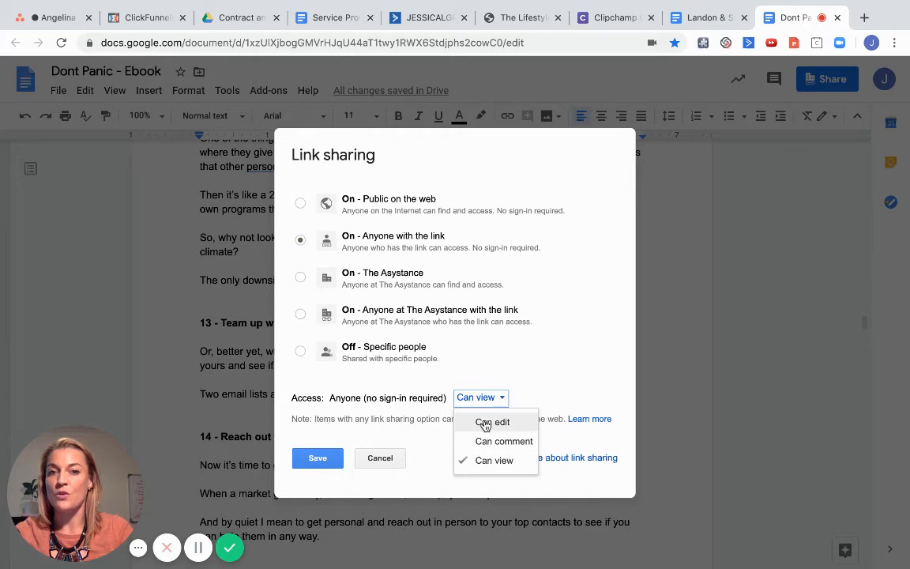
pyautogui.click(543, 386)
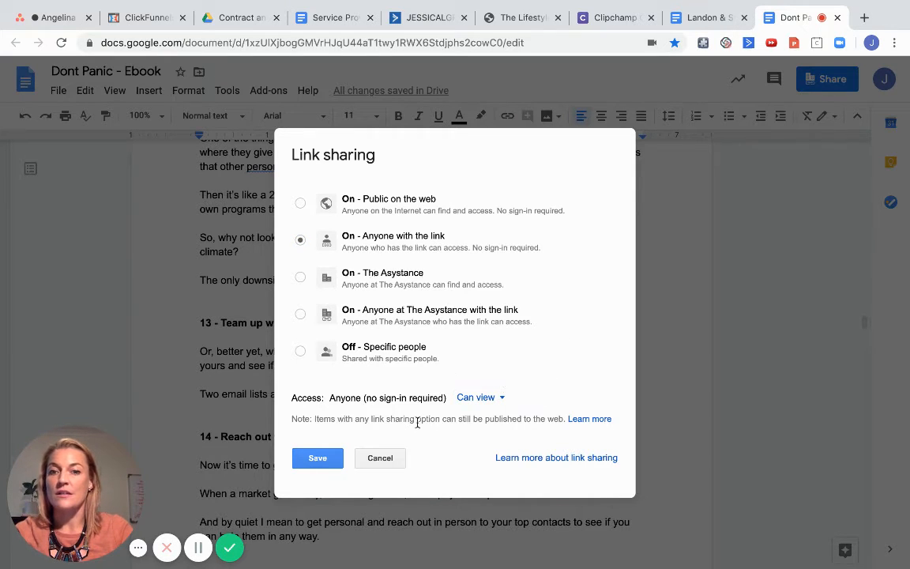
pyautogui.click(318, 459)
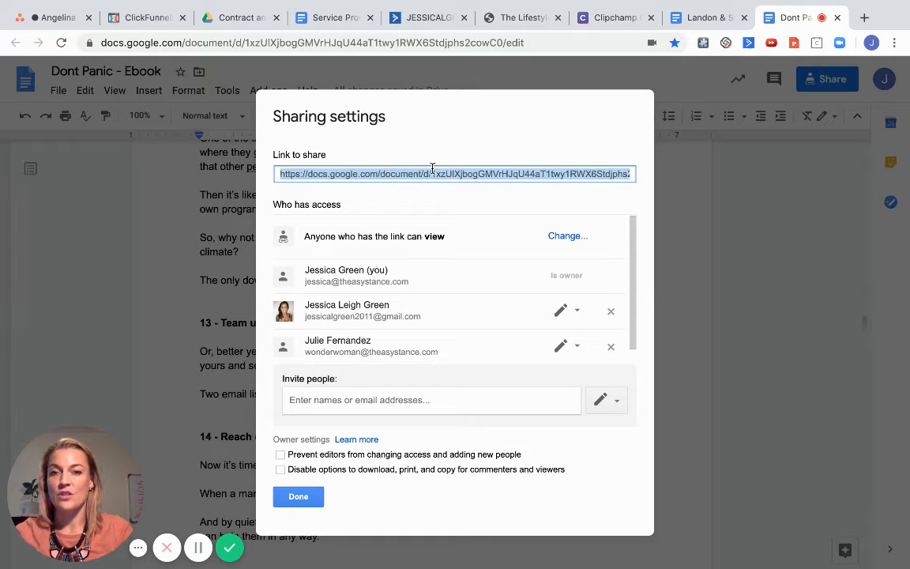
pyautogui.click(298, 496)
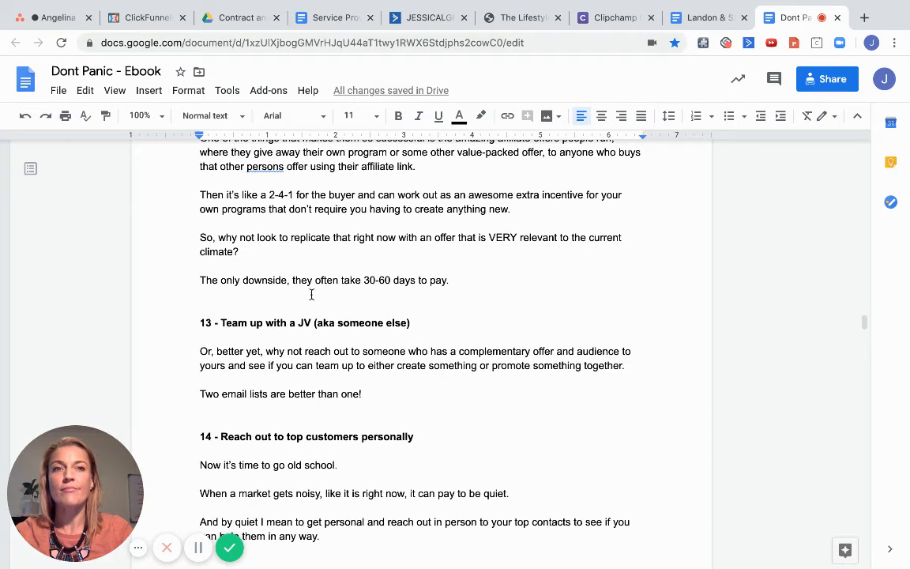
# Step: Back in the ActiveCampaign email, add the bold line "Download the ebook Dont Panic here" below "I am here for you..."
pyautogui.click(419, 17)
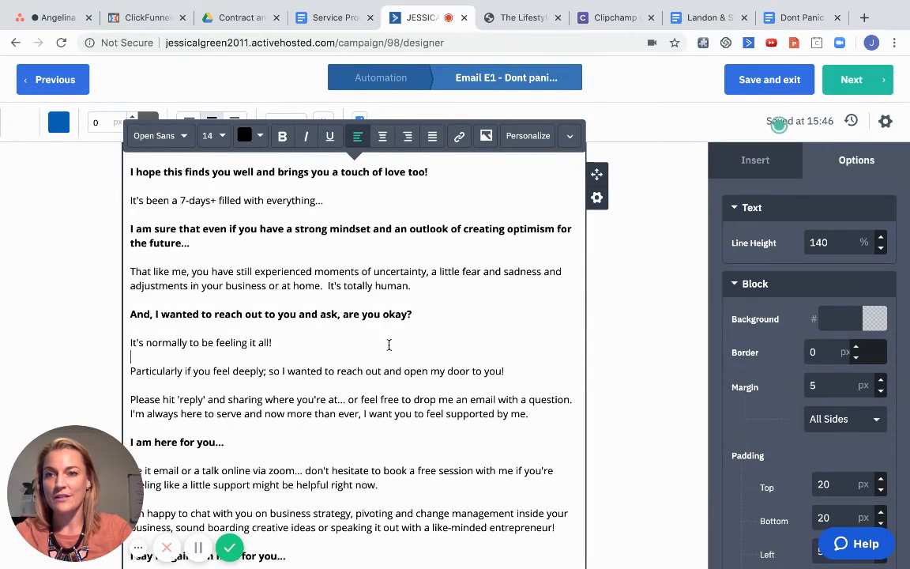
pyautogui.scroll(-5, 389, 345)
pyautogui.scroll(1, 389, 345)
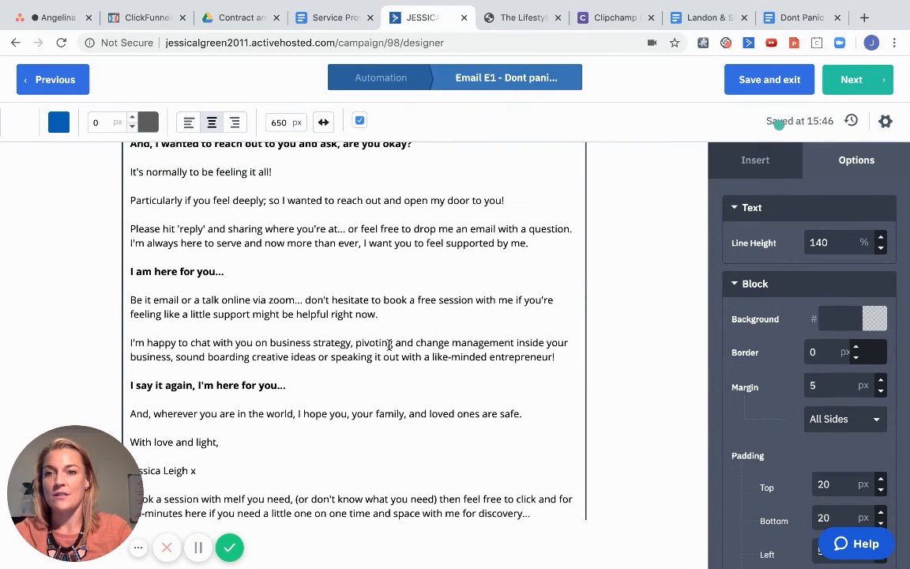
pyautogui.click(298, 269)
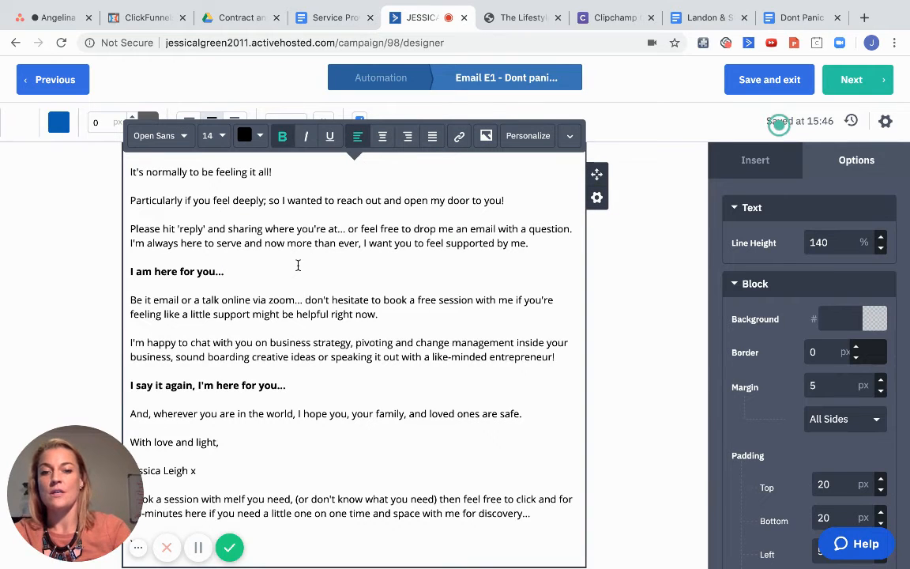
pyautogui.press('Return')
pyautogui.write('Downlin')
pyautogui.press('BackSpace')
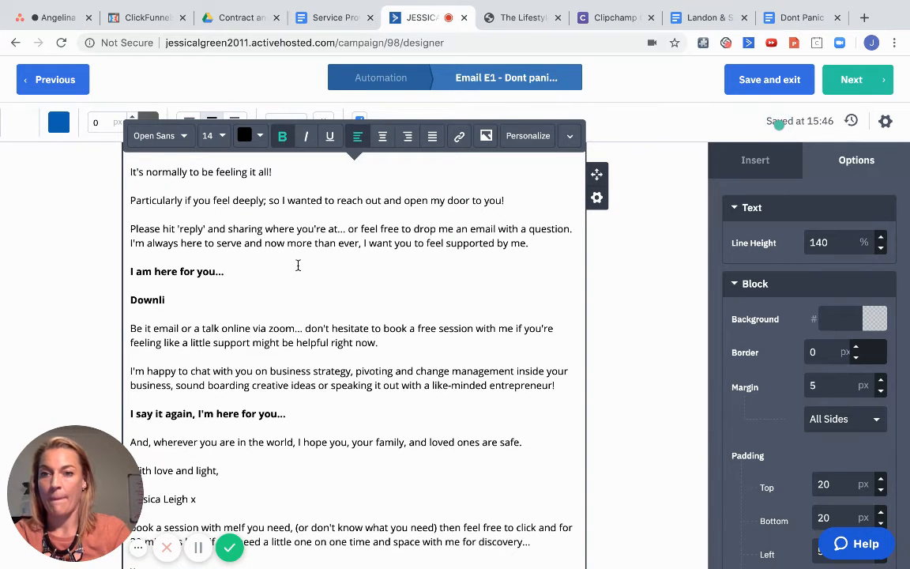
pyautogui.write('oad the')
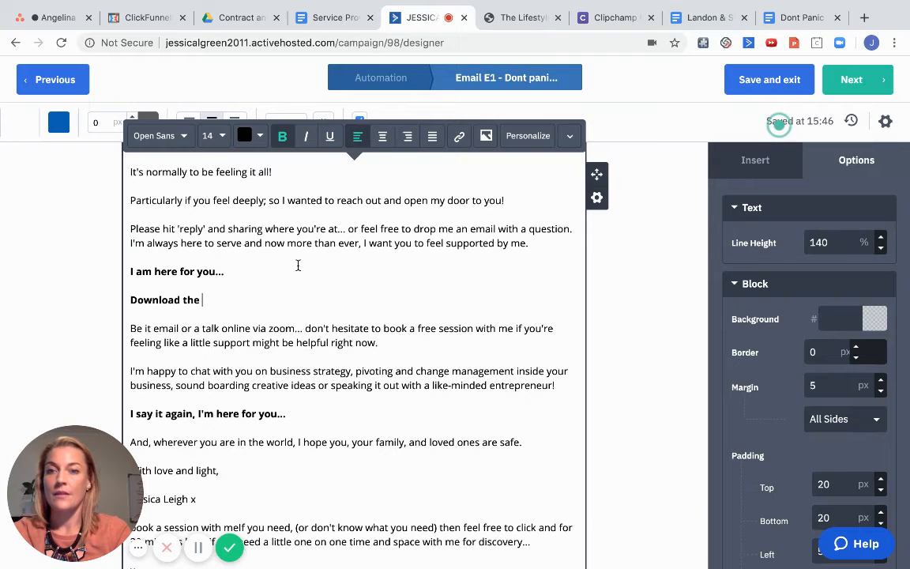
pyautogui.write(' eboo')
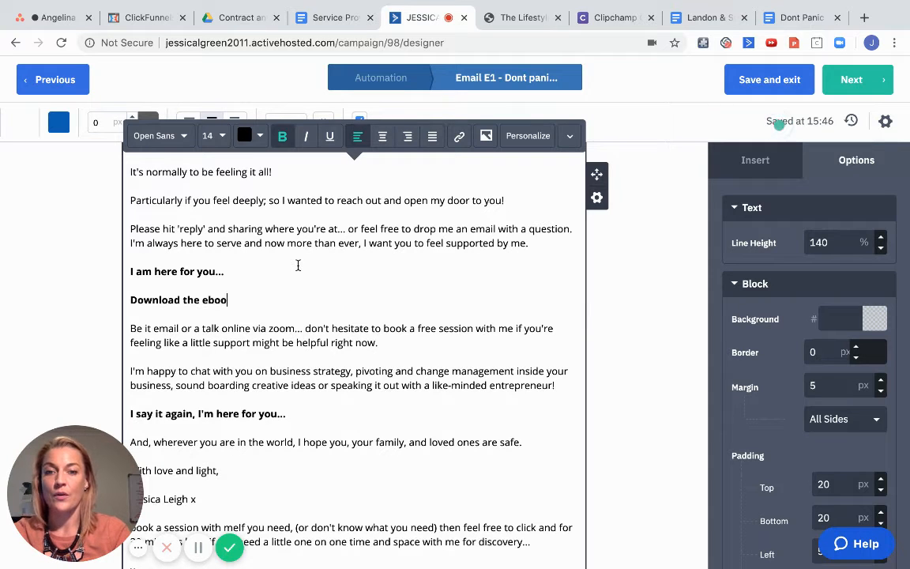
pyautogui.write('k Dont')
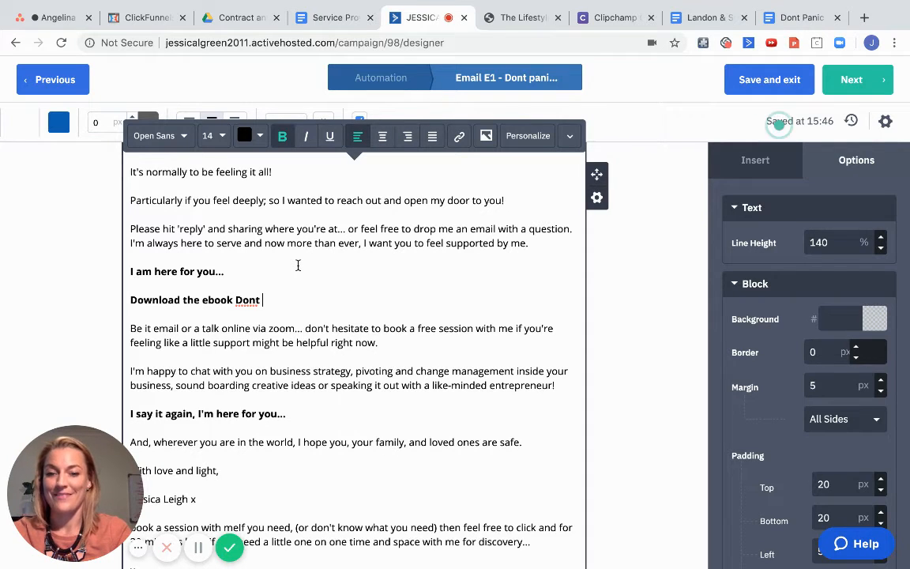
pyautogui.write(' Pani here')
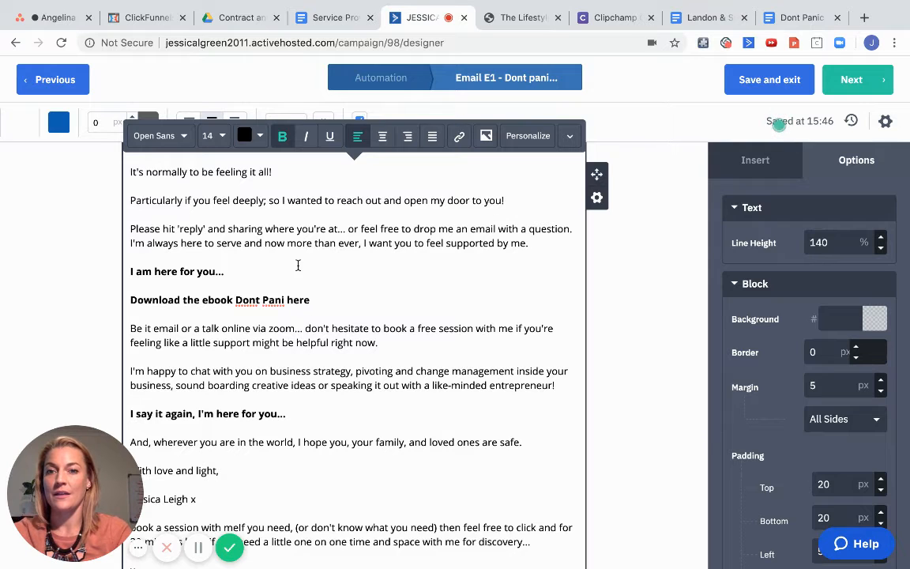
pyautogui.click(285, 300)
pyautogui.write('c')
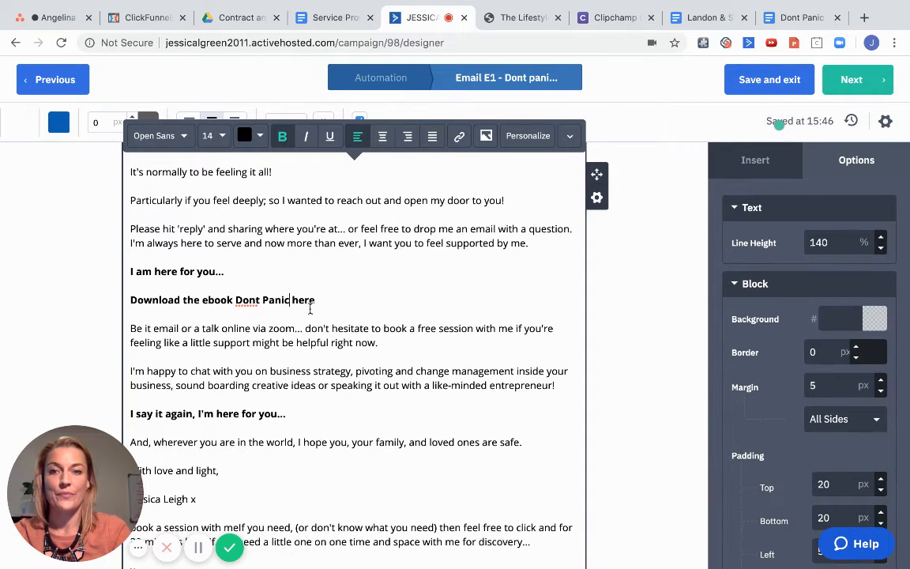
# Step: Correct "Dont" to "Don't" in the ebook line and extend its end with "and you are on your way to success"
pyautogui.press('Left')
pyautogui.press('Left')
pyautogui.press('Left')
pyautogui.press('Left')
pyautogui.press('Left')
pyautogui.press('Left')
pyautogui.press('Left')
pyautogui.write("'")
pyautogui.click(332, 300)
pyautogui.write('a')
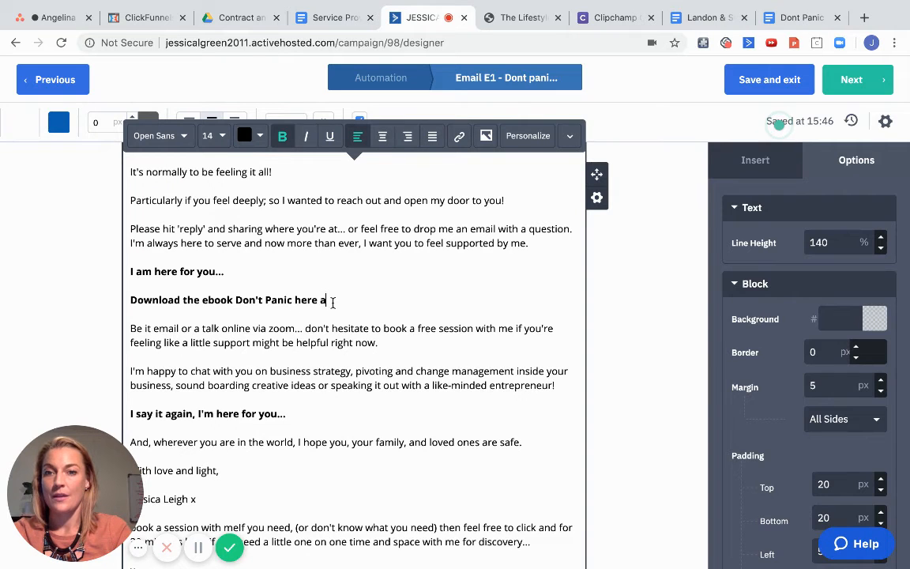
pyautogui.write('nd you are on you')
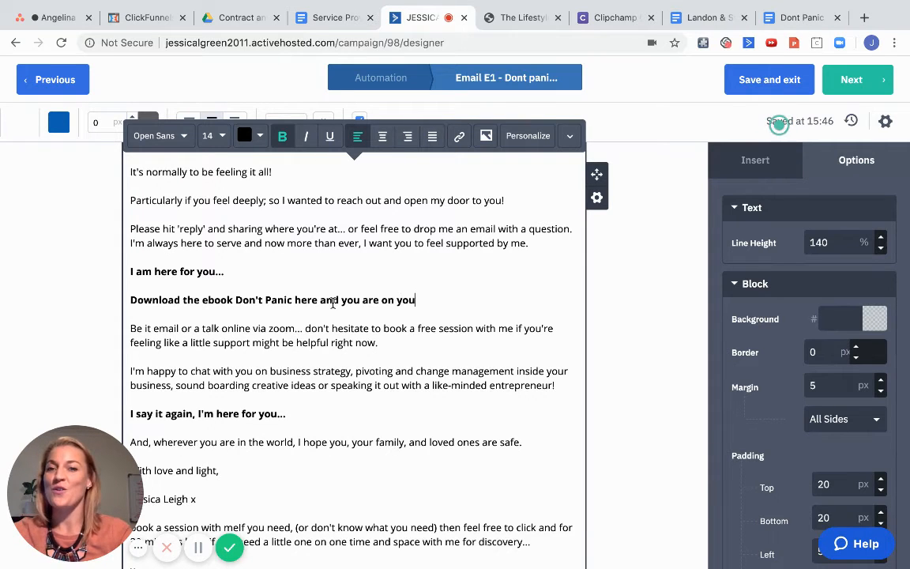
pyautogui.write('r way to success')
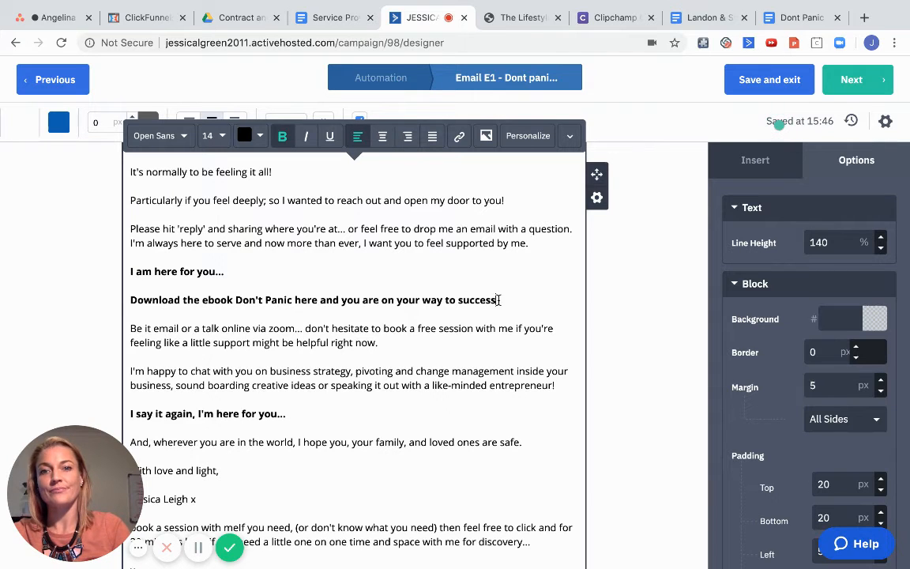
# Step: Link the whole "Download the ebook Don't Panic here and you are on your way to success" line to the copied URL
pyautogui.moveTo(499, 299); pyautogui.dragTo(119, 300)
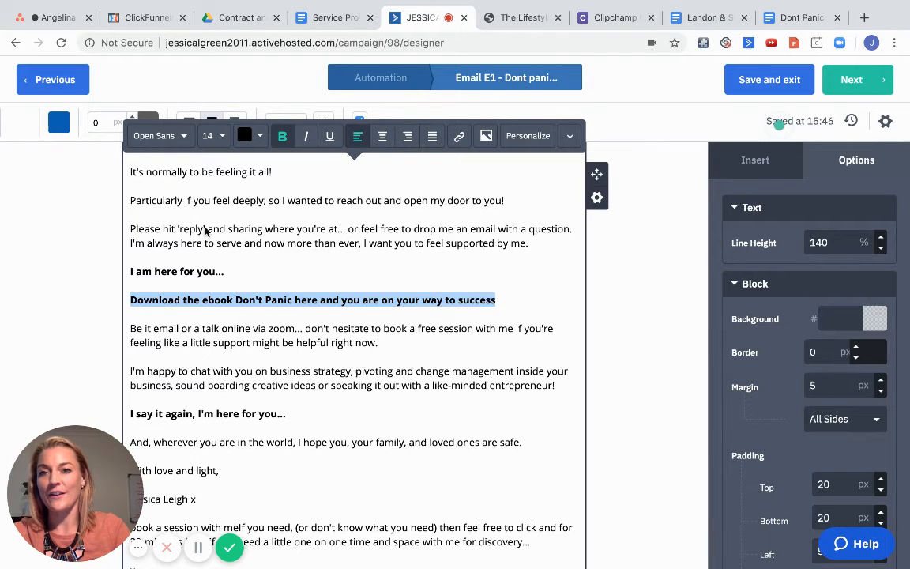
pyautogui.click(458, 137)
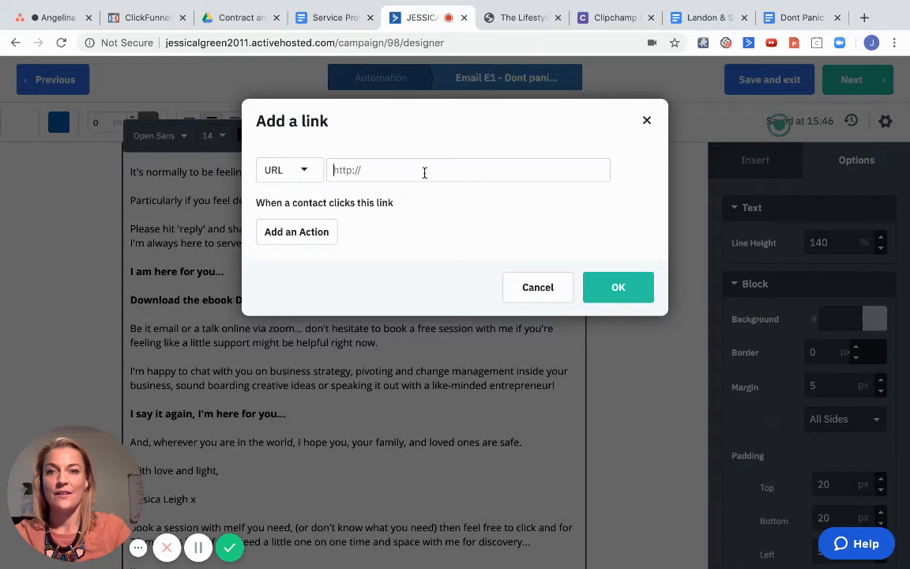
pyautogui.press('super+v')
pyautogui.click(609, 286)
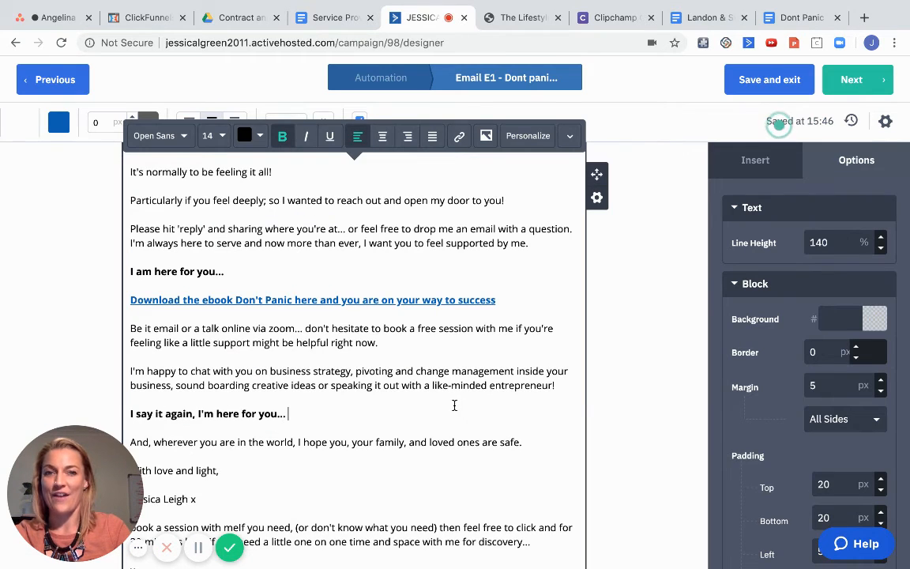
# Step: Try to add a Button block below the email's closing text
pyautogui.scroll(-5, 455, 406)
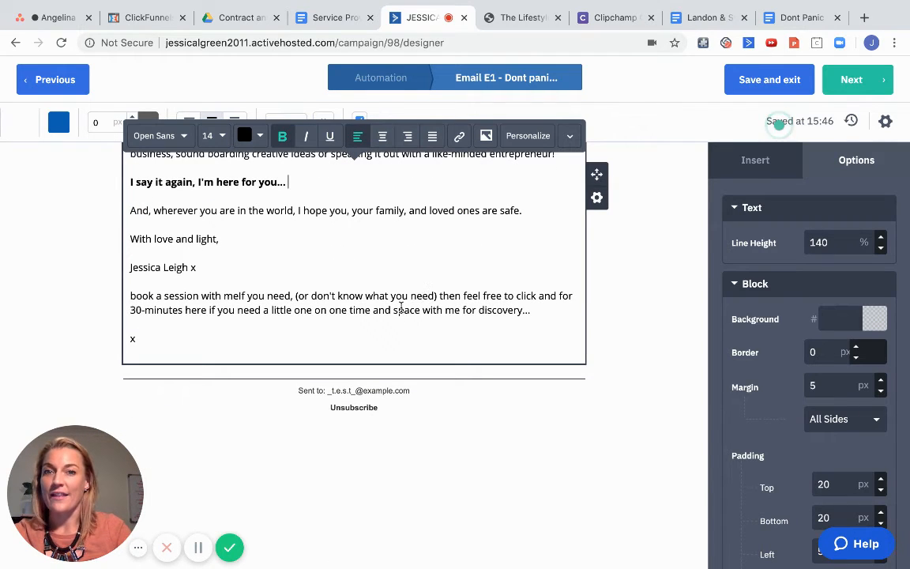
pyautogui.click(756, 160)
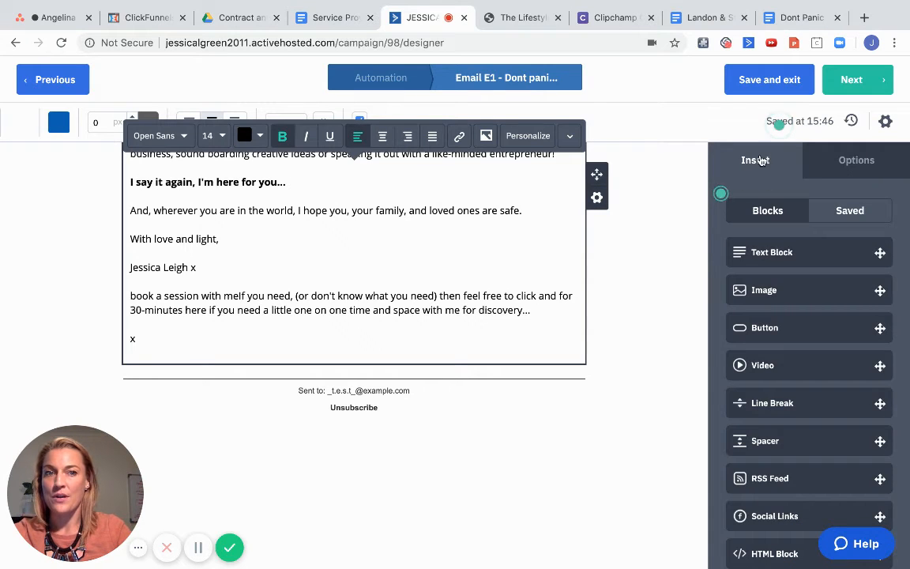
pyautogui.moveTo(781, 325); pyautogui.dragTo(426, 371)
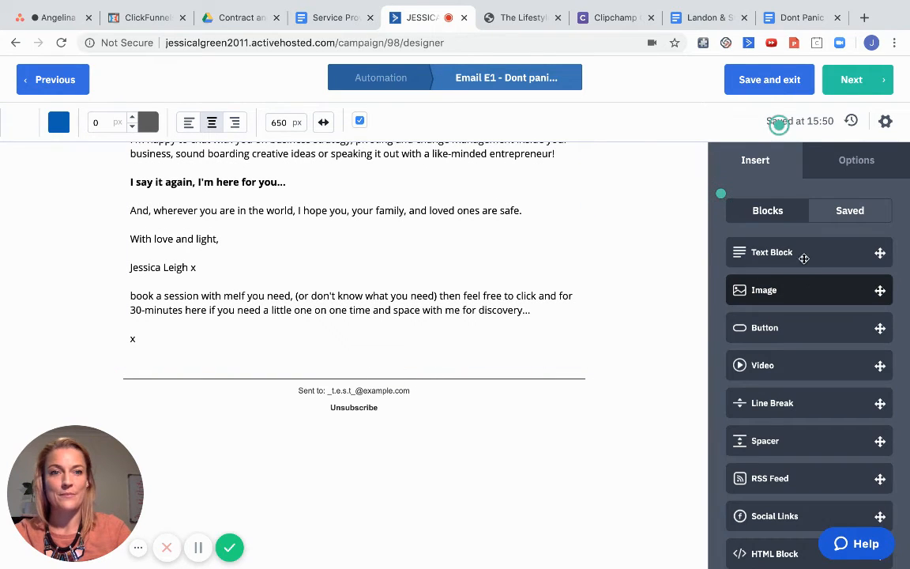
# Step: Insert a Button block directly beneath the final "x" line of the email text
pyautogui.moveTo(663, 333); pyautogui.dragTo(379, 366)
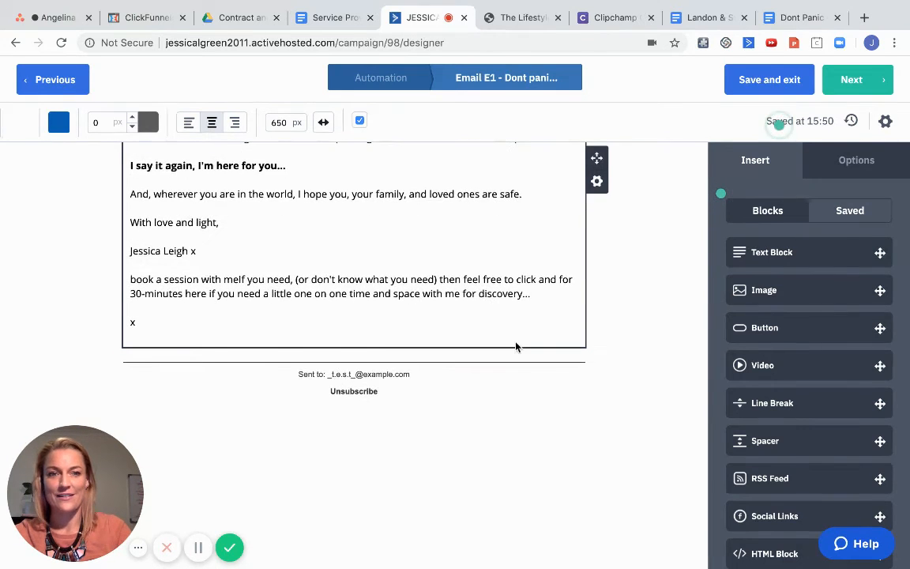
pyautogui.click(456, 349)
pyautogui.scroll(-10, 456, 350)
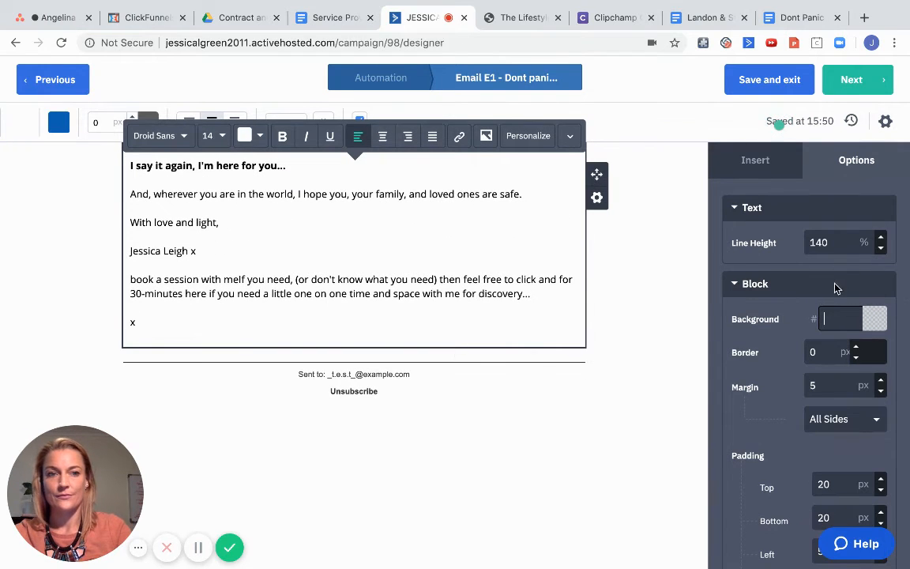
pyautogui.click(759, 163)
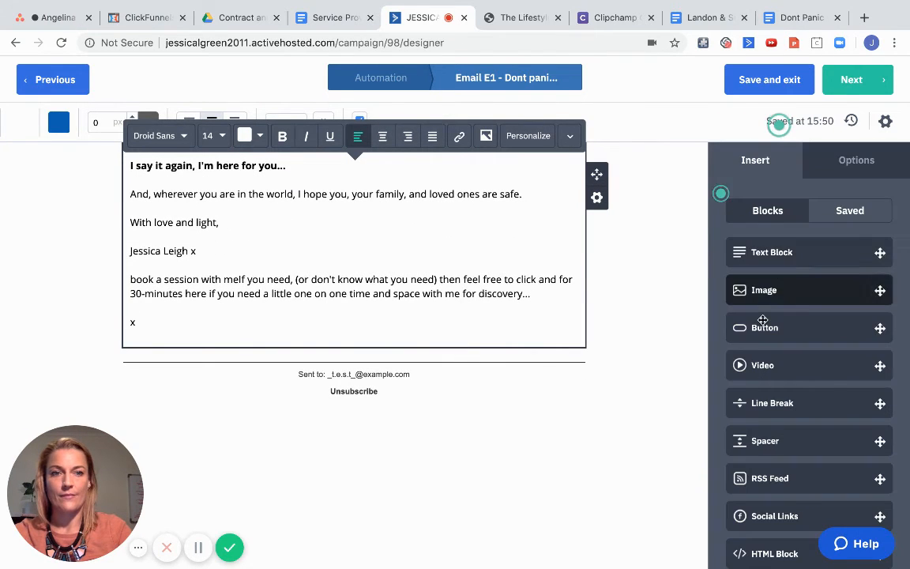
pyautogui.moveTo(878, 327); pyautogui.dragTo(457, 334)
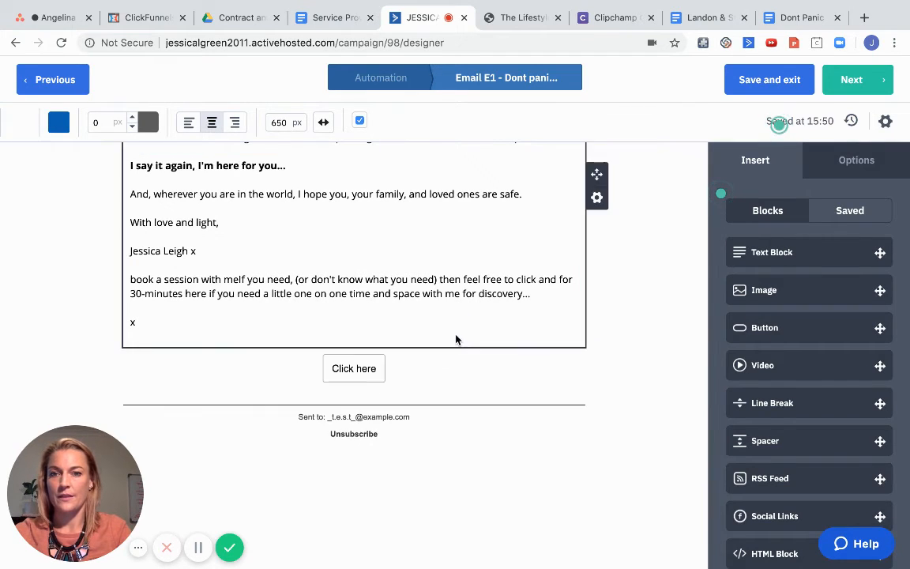
# Step: Replace the new button's label with "Download the Don't Panic Ebook here"
pyautogui.click(362, 368)
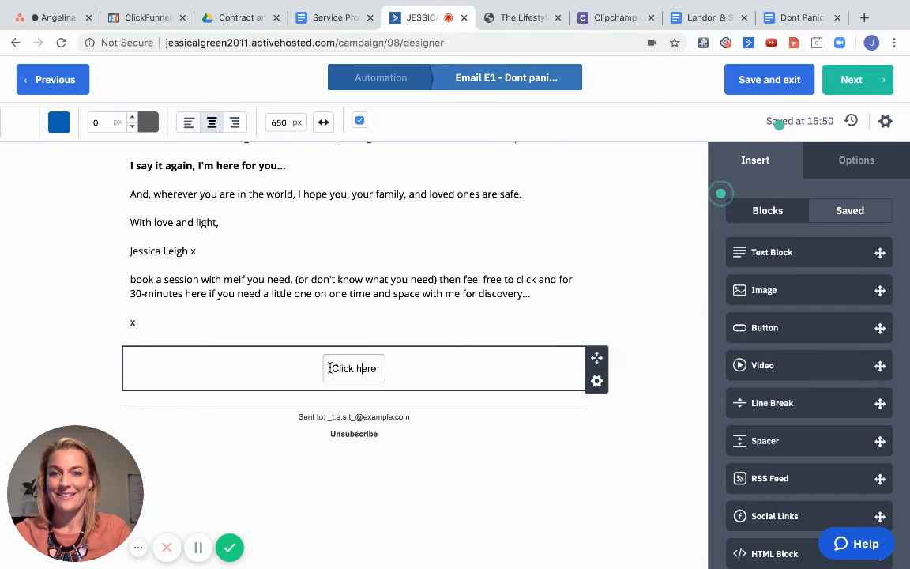
pyautogui.tripleClick(378, 368)
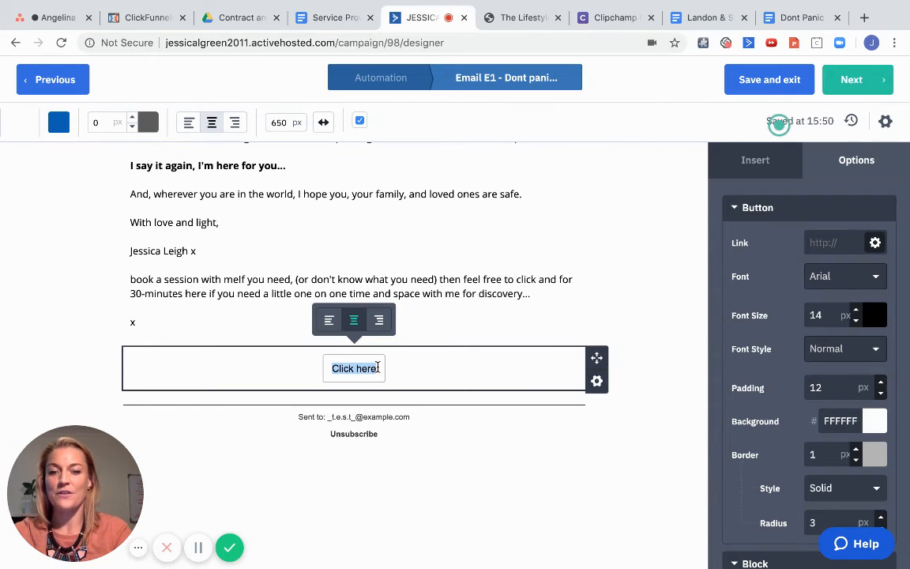
pyautogui.write('Doen')
pyautogui.press('BackSpace')
pyautogui.press('BackSpace')
pyautogui.write('w')
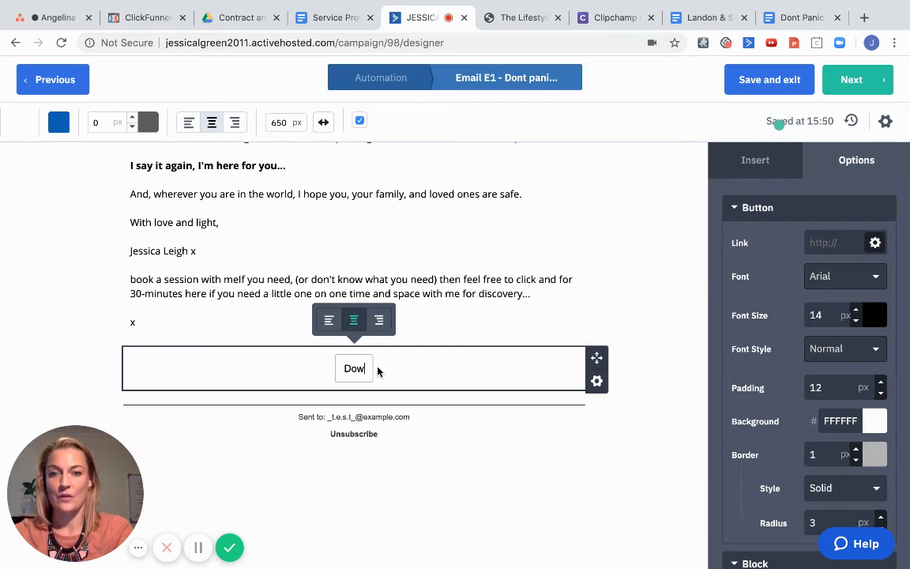
pyautogui.write('nload the ema')
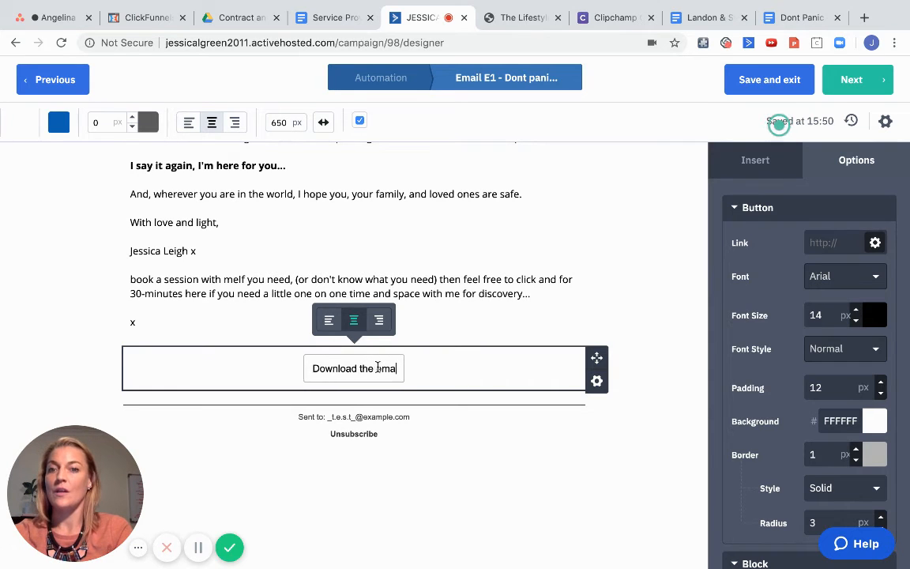
pyautogui.press('BackSpace')
pyautogui.press('BackSpace')
pyautogui.press('BackSpace')
pyautogui.write('Dont Pacni')
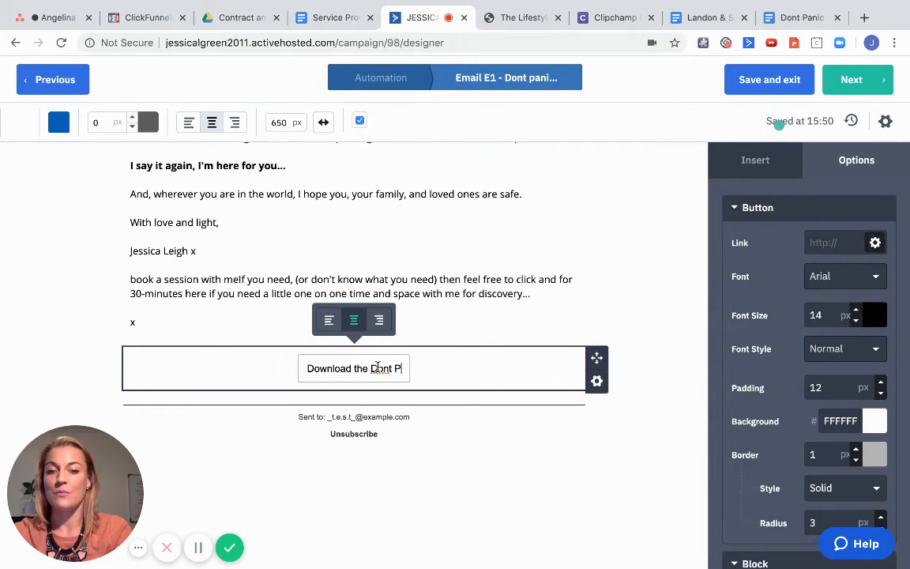
pyautogui.press('BackSpace')
pyautogui.press('BackSpace')
pyautogui.press('BackSpace')
pyautogui.write('nic ')
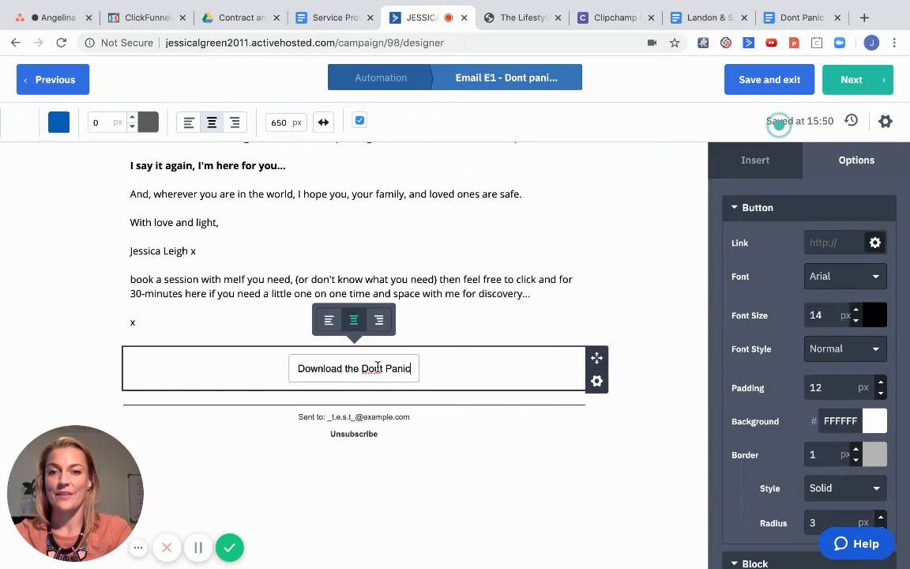
pyautogui.write('Ebook here')
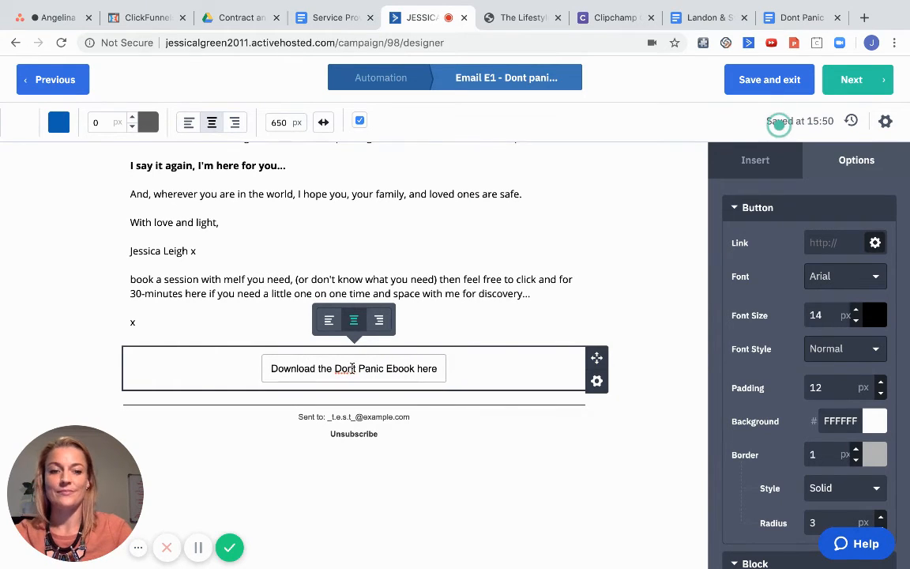
pyautogui.click(353, 369)
pyautogui.write("'")
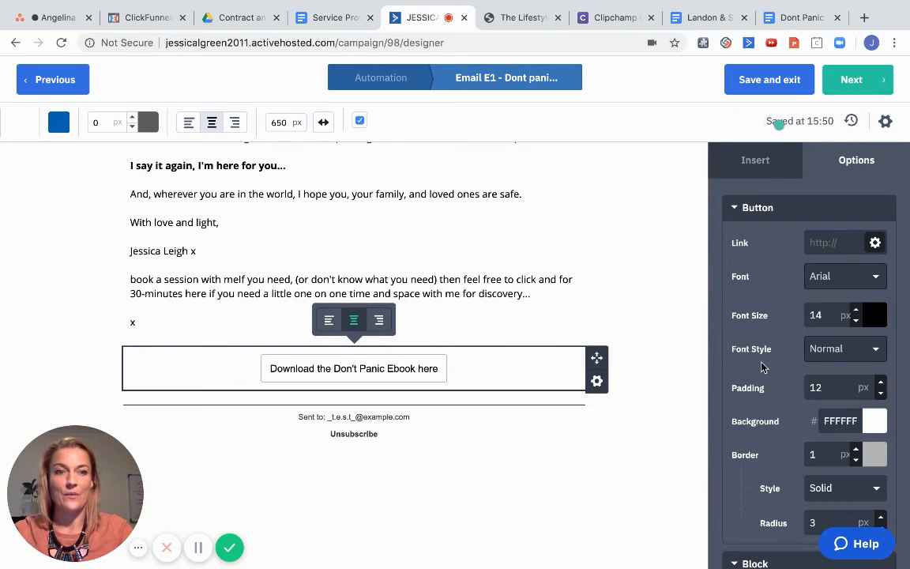
# Step: Give the ebook button a red DB0F0F background and set its font to Arial Black
pyautogui.click(874, 421)
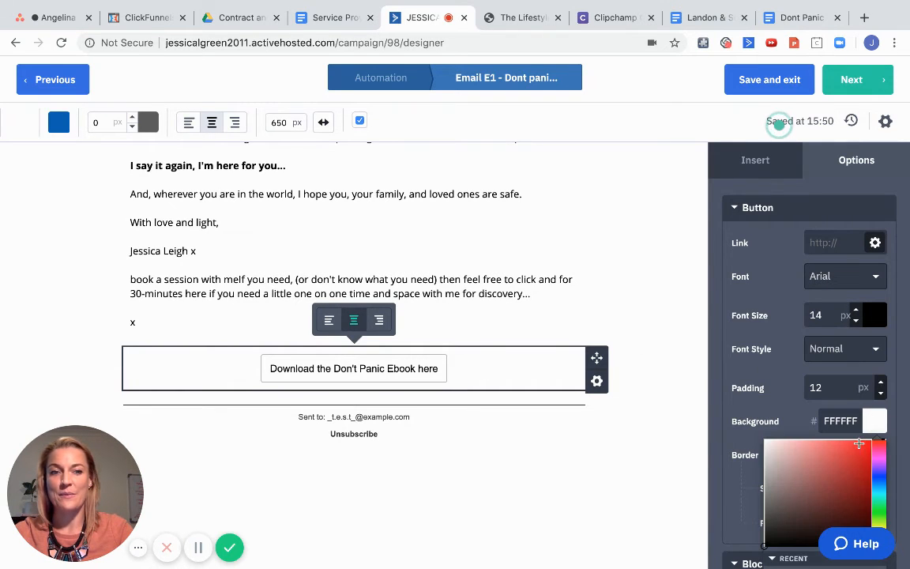
pyautogui.click(864, 457)
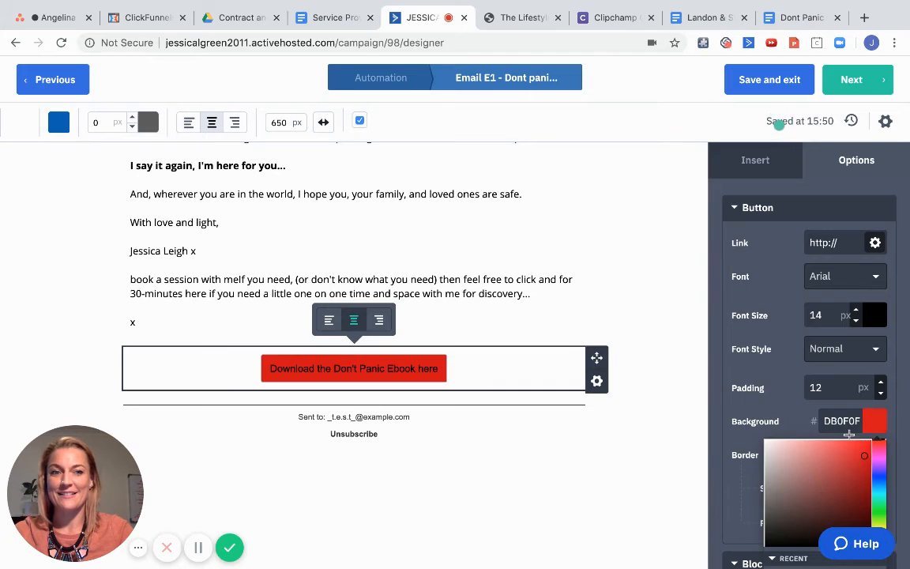
pyautogui.click(800, 306)
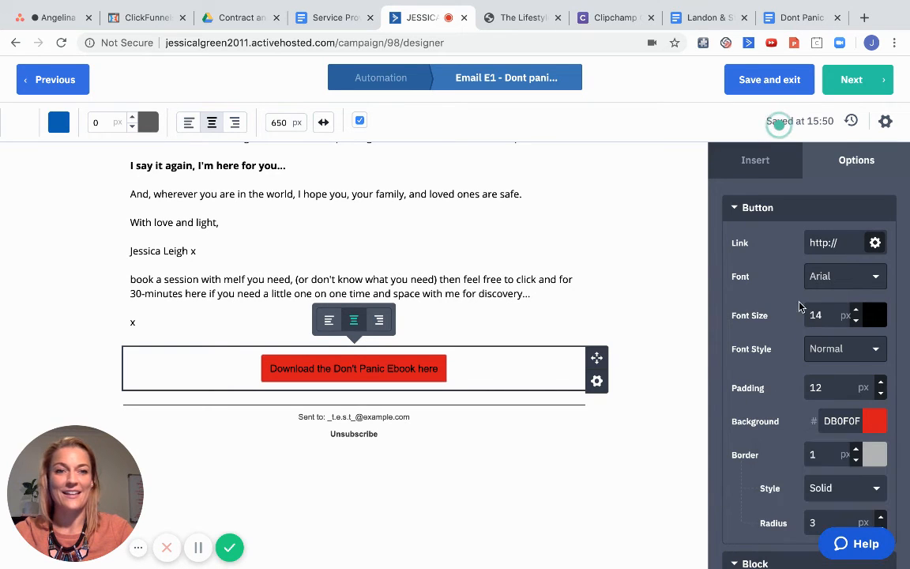
pyautogui.click(870, 282)
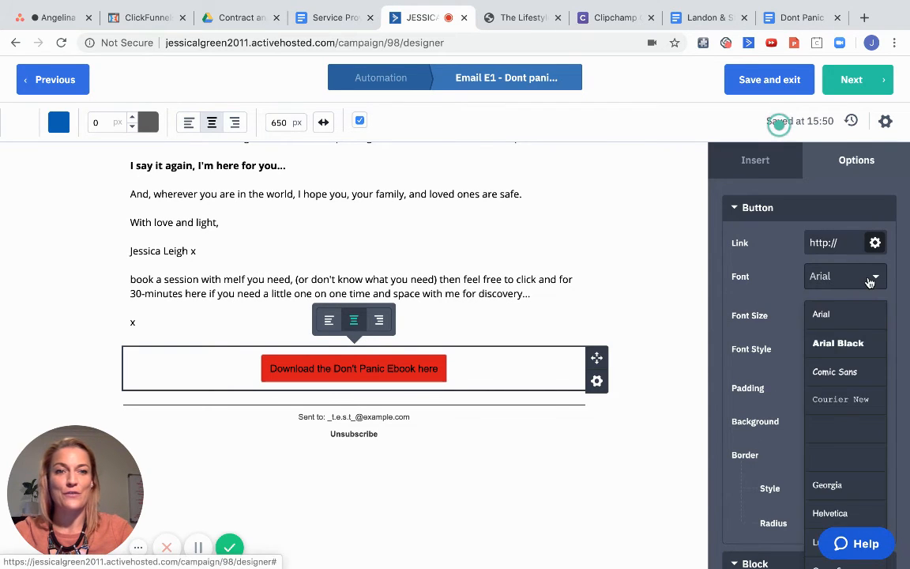
pyautogui.click(835, 342)
# Step: Set the button's border colour to off-white F5F0F0 and its text colour to near-white FAF5F5
pyautogui.scroll(-2, 805, 395)
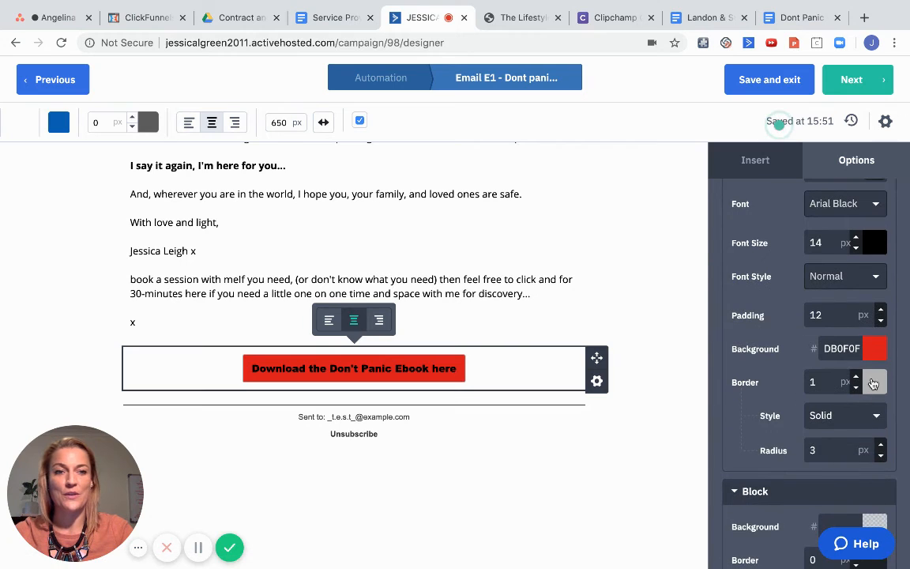
pyautogui.click(875, 383)
pyautogui.click(767, 407)
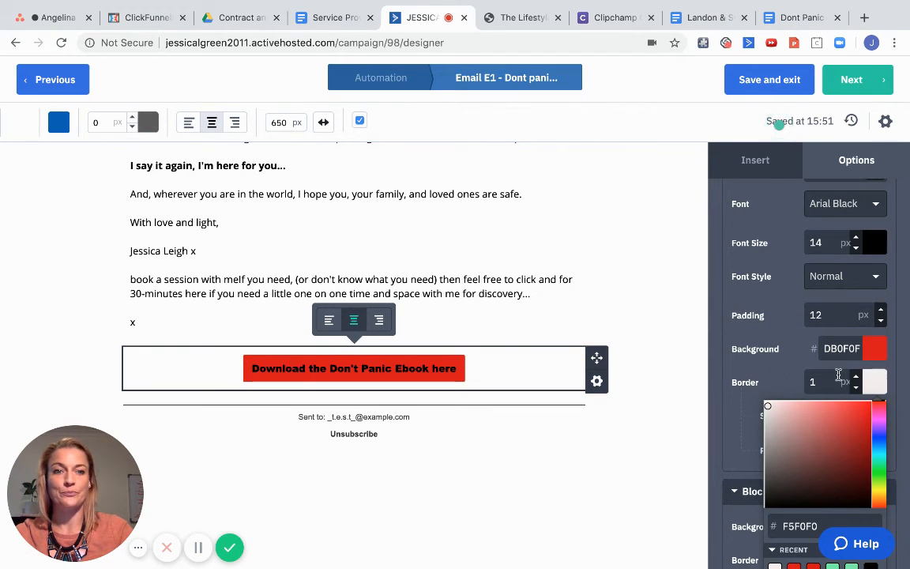
pyautogui.click(754, 371)
pyautogui.scroll(1, 754, 371)
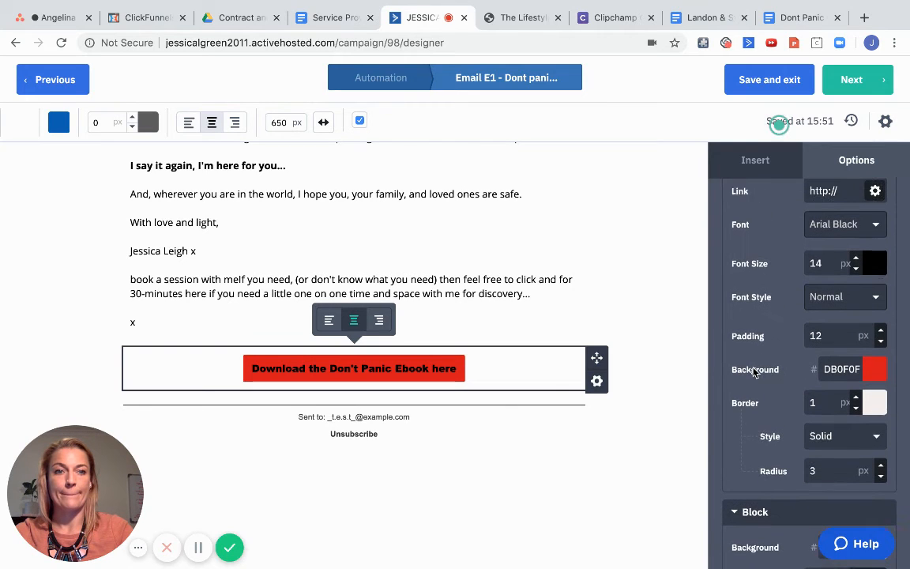
pyautogui.click(879, 272)
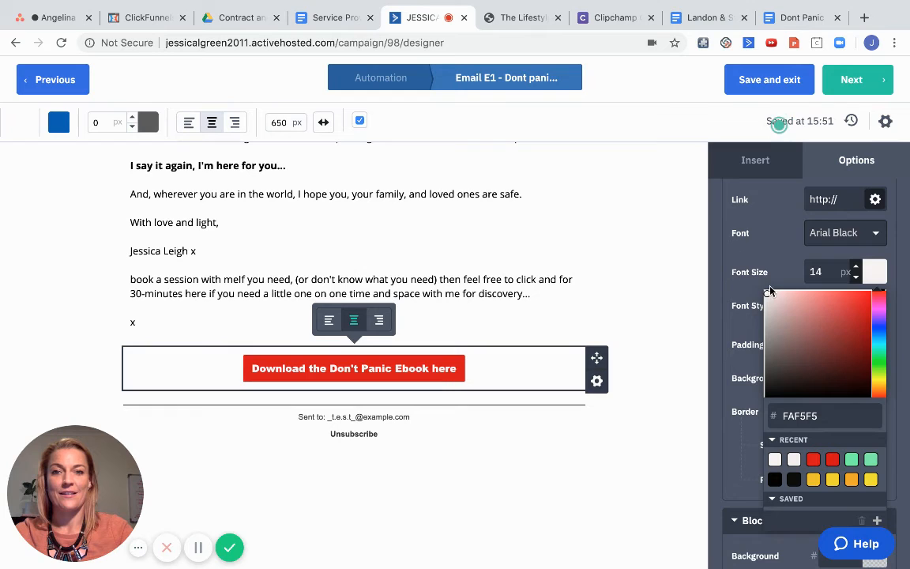
pyautogui.click(764, 250)
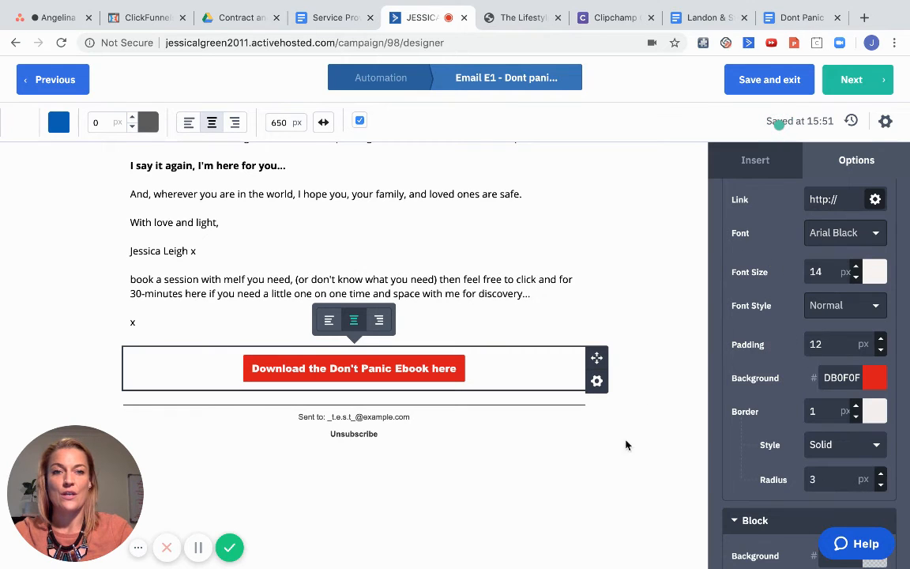
# Step: Replace the button's placeholder link with the copied ebook document URL
pyautogui.click(860, 199)
pyautogui.moveTo(860, 199); pyautogui.dragTo(772, 201)
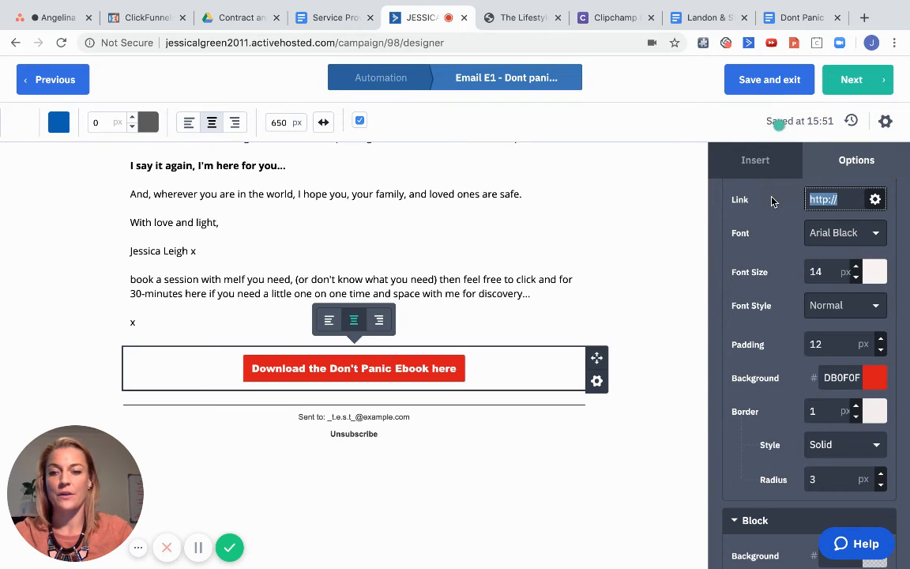
pyautogui.hotkey('ctrl', 'v')
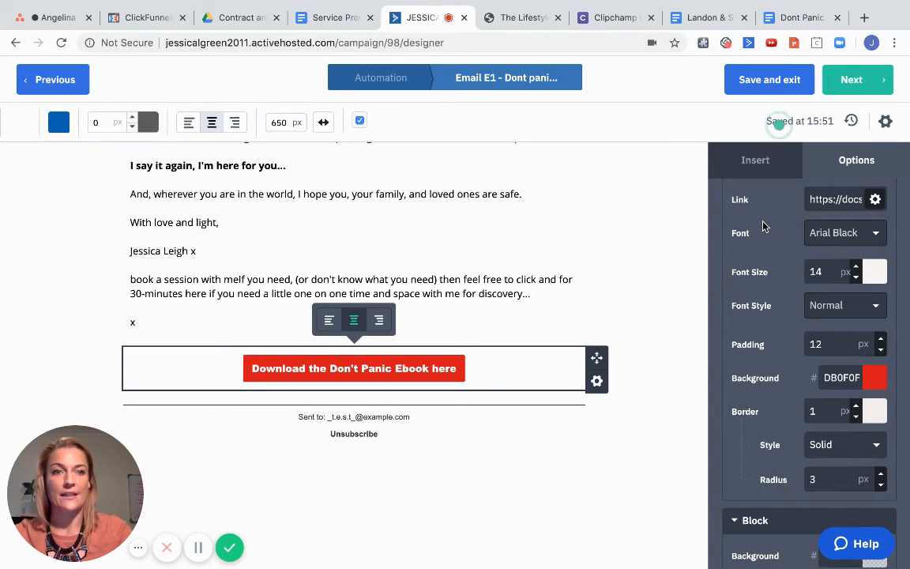
pyautogui.click(642, 305)
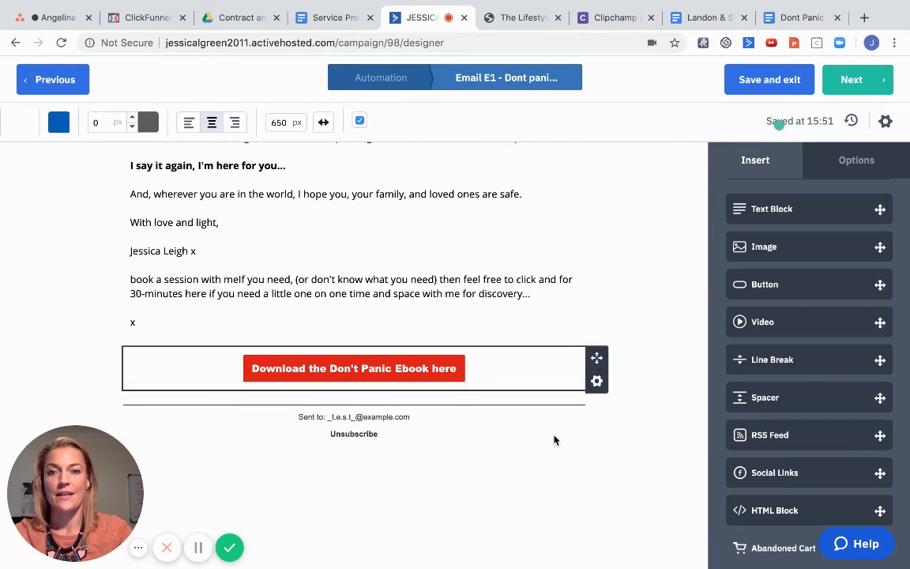
# Step: Review the whole email from the greeting to the ebook button and continue to the Campaign Summary
pyautogui.scroll(3, 554, 438)
pyautogui.scroll(5, 555, 440)
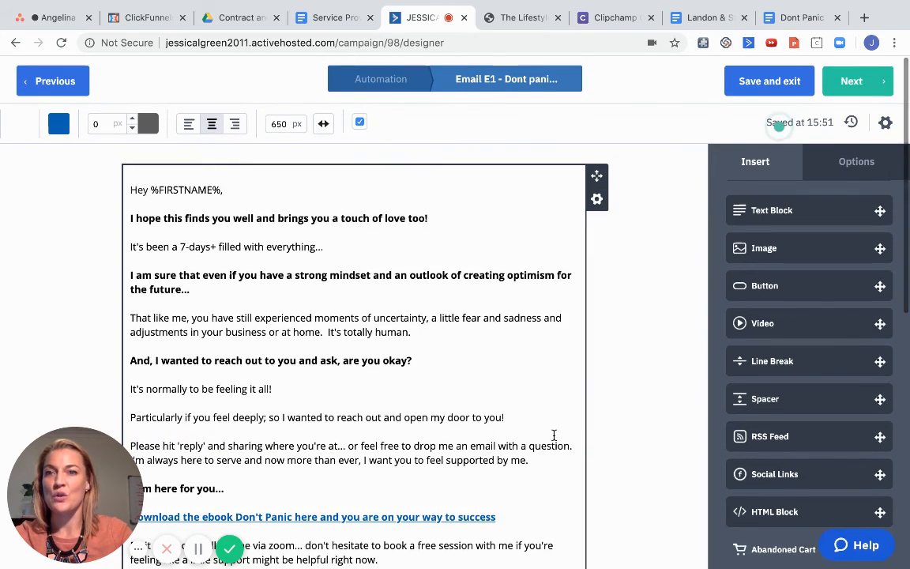
pyautogui.scroll(-6, 554, 436)
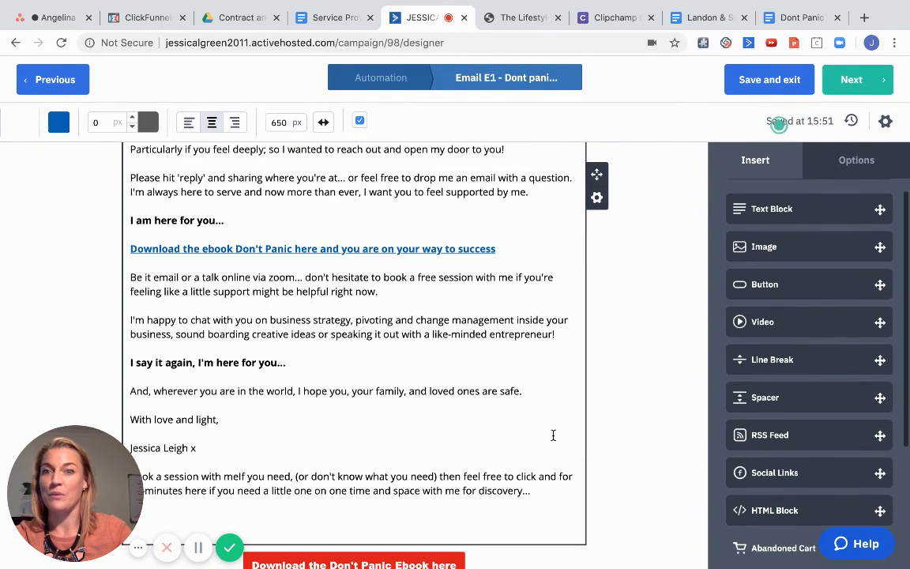
pyautogui.click(849, 85)
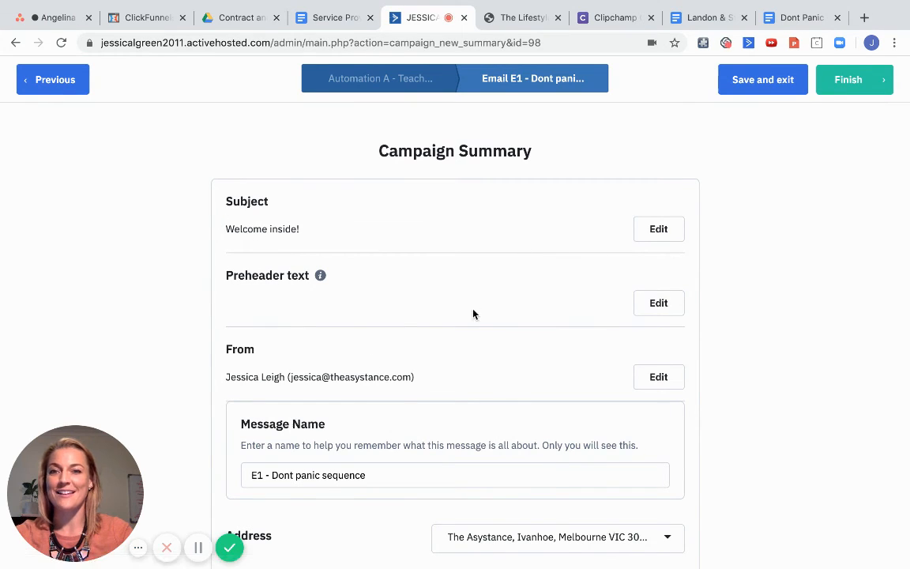
# Step: Check the summary's sender, message name, tracking options and spam check, and finish the email to return to the automation
pyautogui.scroll(-1, 473, 315)
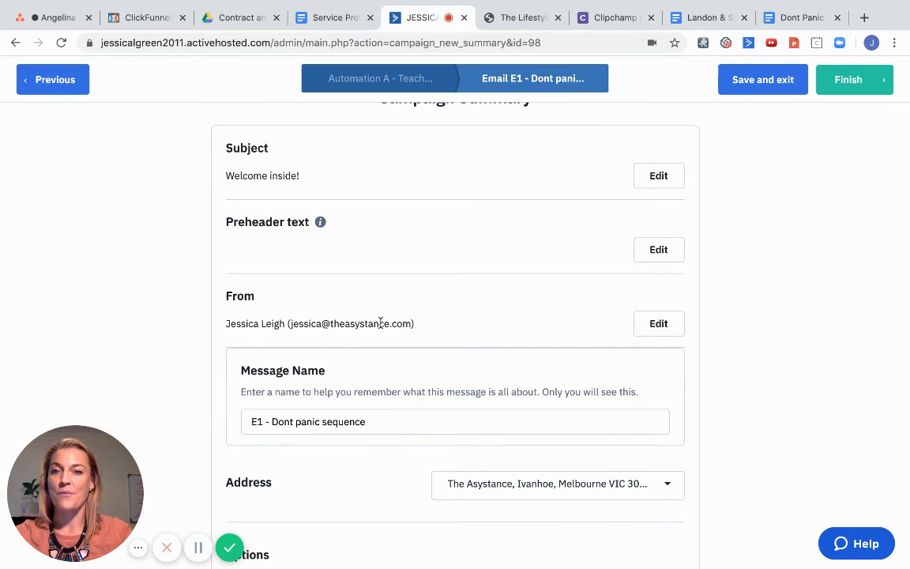
pyautogui.scroll(-2, 484, 344)
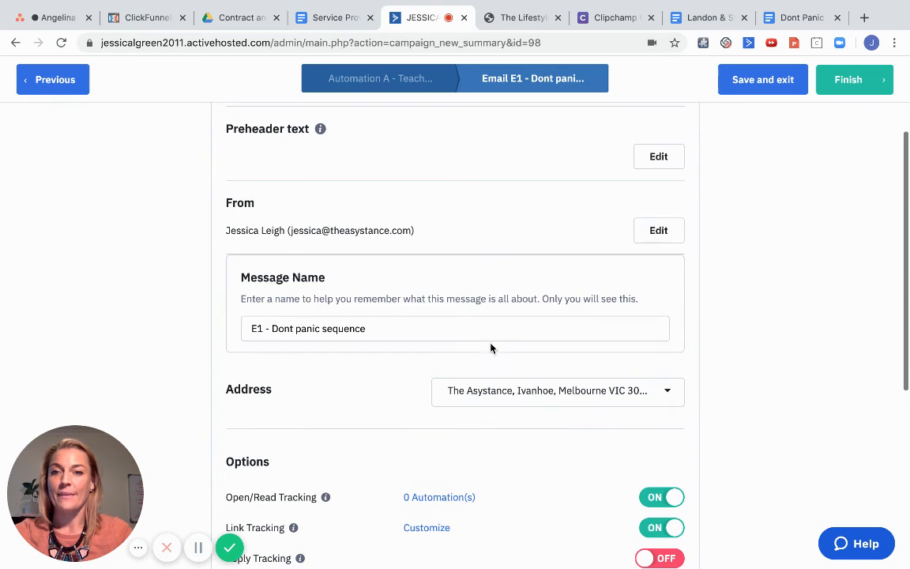
pyautogui.click(368, 328)
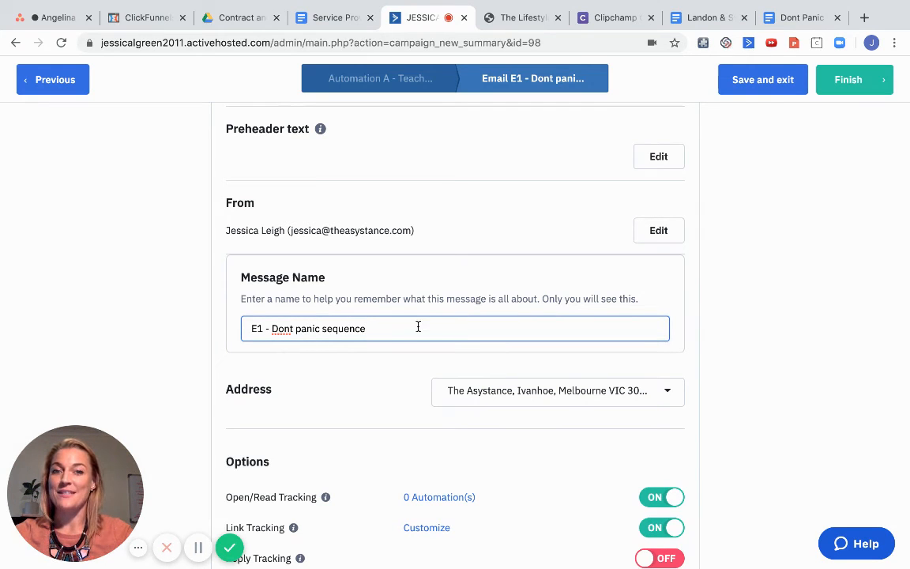
pyautogui.scroll(-4, 419, 325)
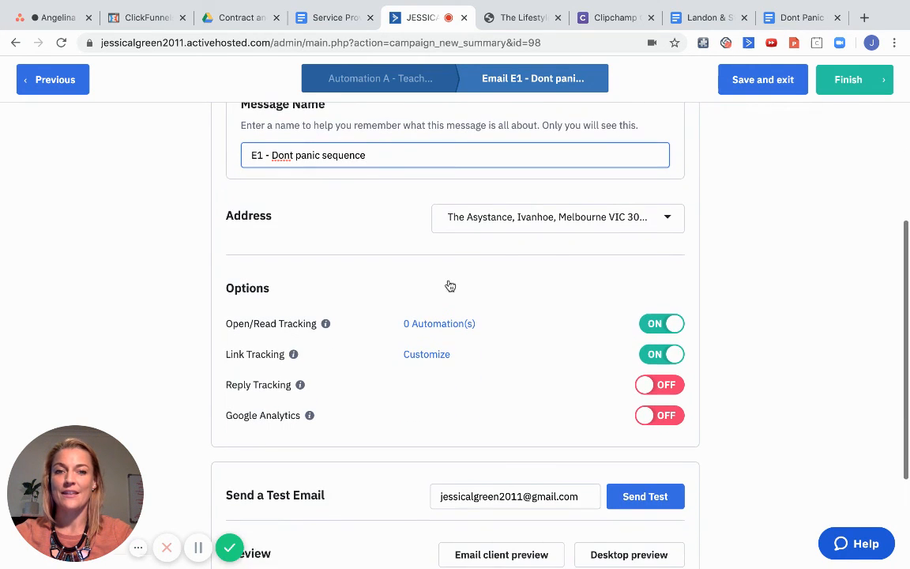
pyautogui.scroll(-1, 399, 396)
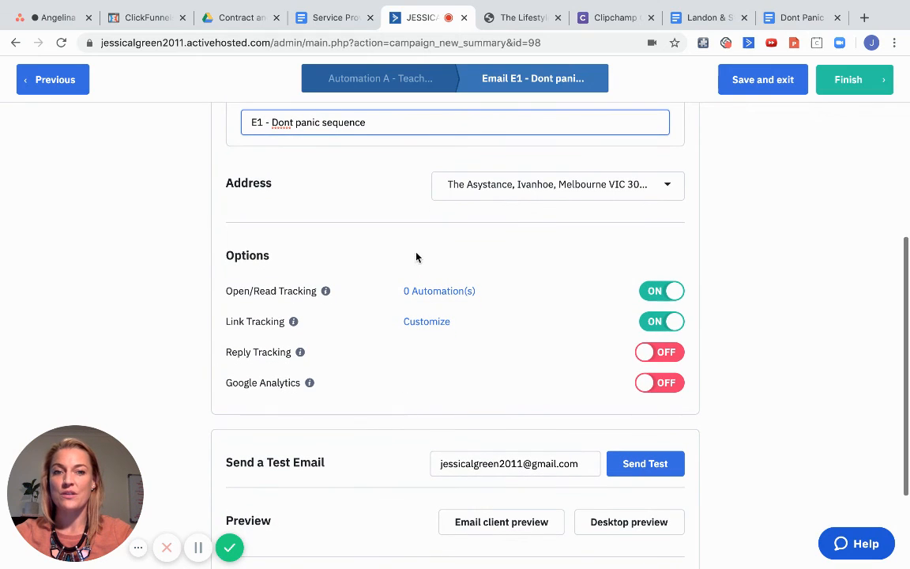
pyautogui.moveTo(327, 292)
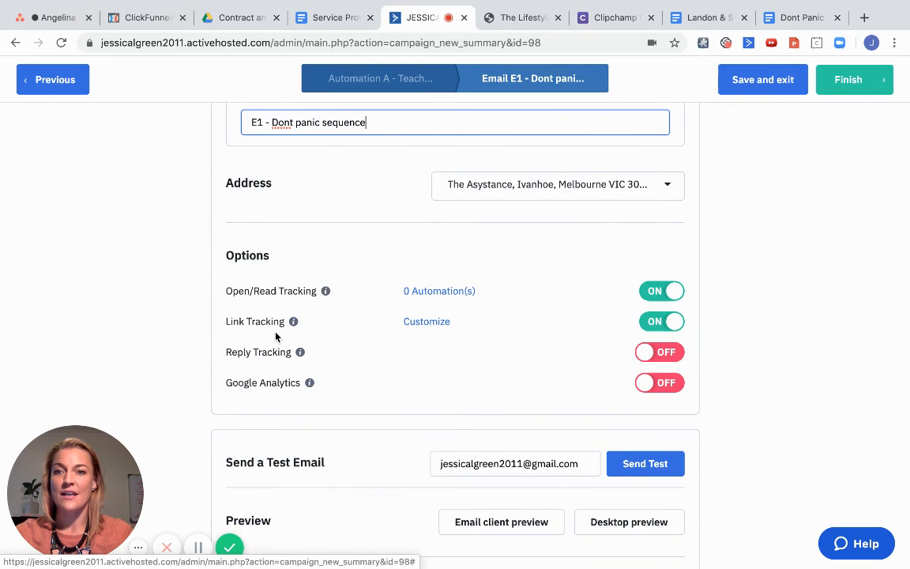
pyautogui.scroll(-3, 339, 378)
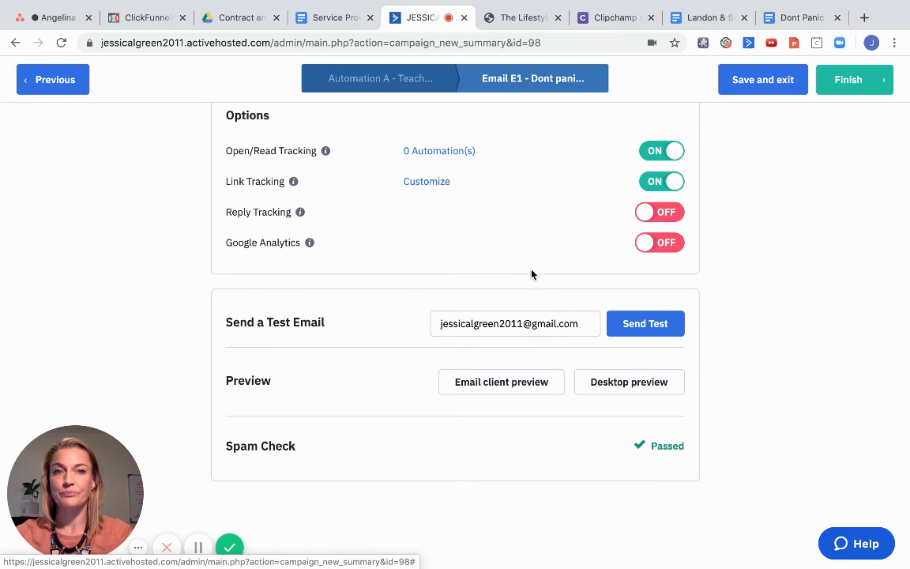
pyautogui.scroll(7, 532, 271)
pyautogui.click(852, 91)
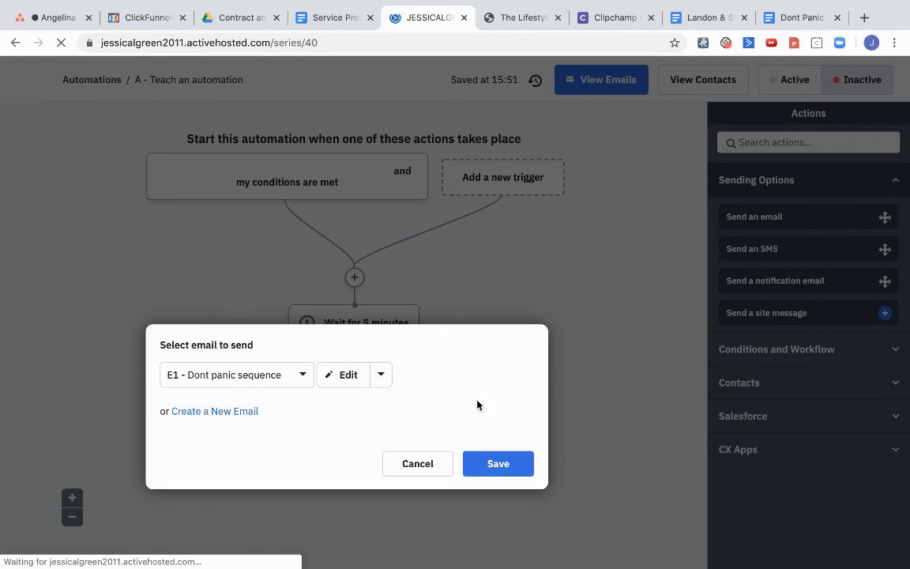
# Step: Save "E1 - Dont panic sequence" as the email to send and add a wait of 1 day directly after it
pyautogui.click(497, 275)
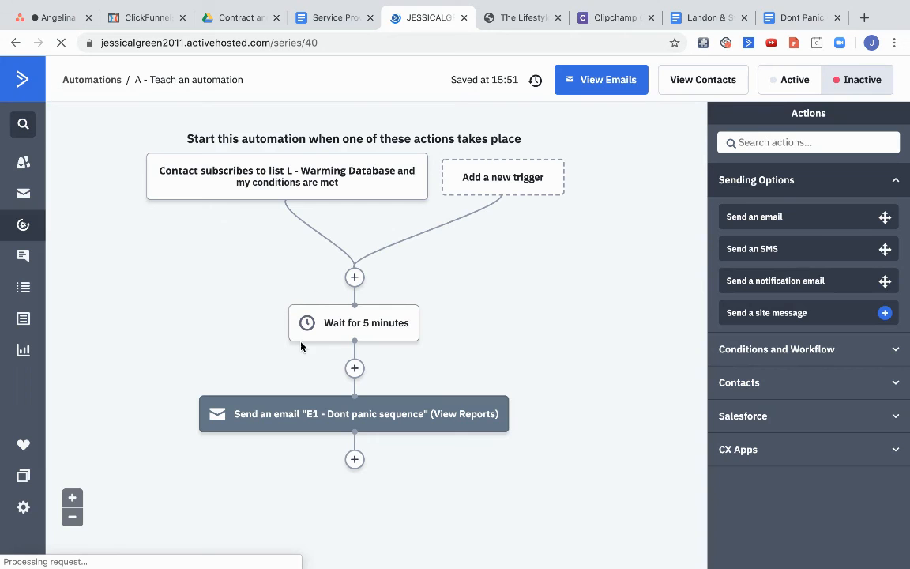
pyautogui.click(354, 464)
pyautogui.click(276, 218)
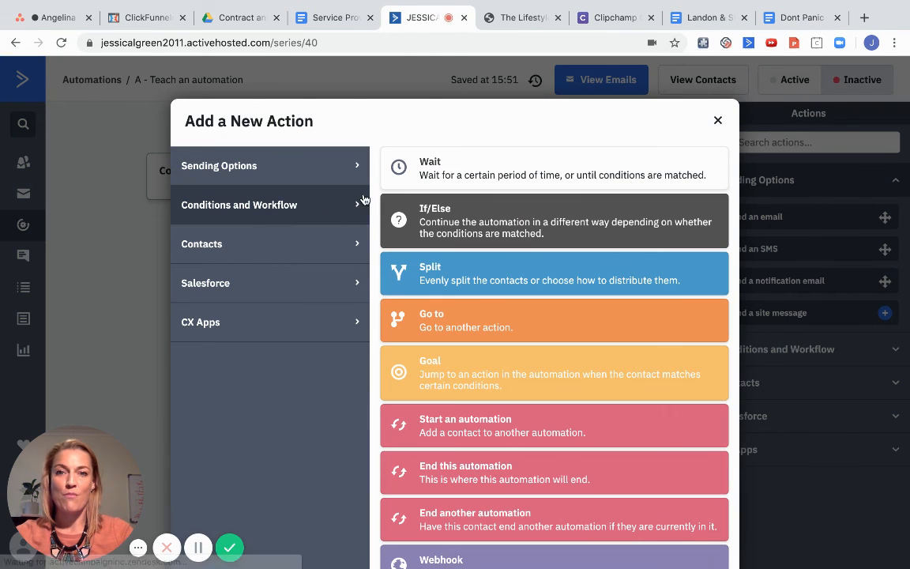
pyautogui.click(386, 158)
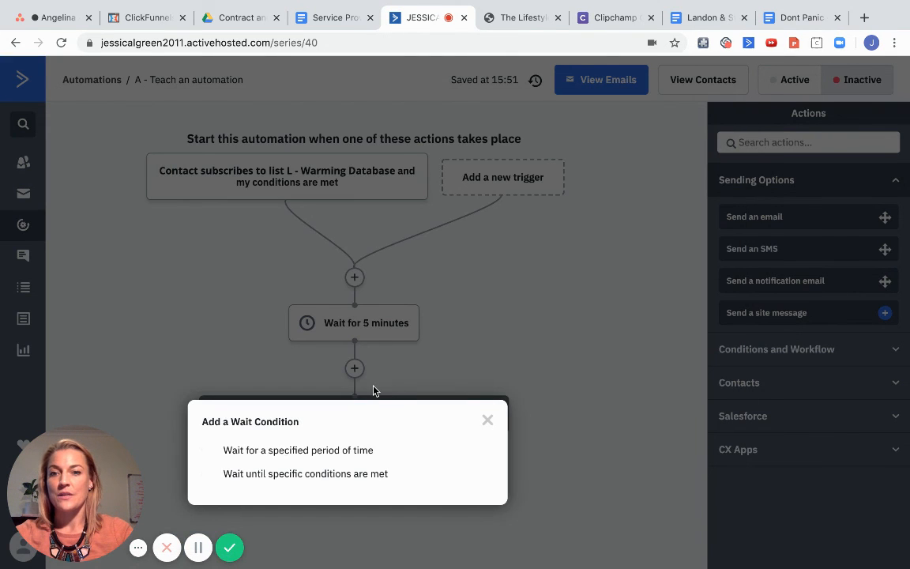
pyautogui.click(261, 452)
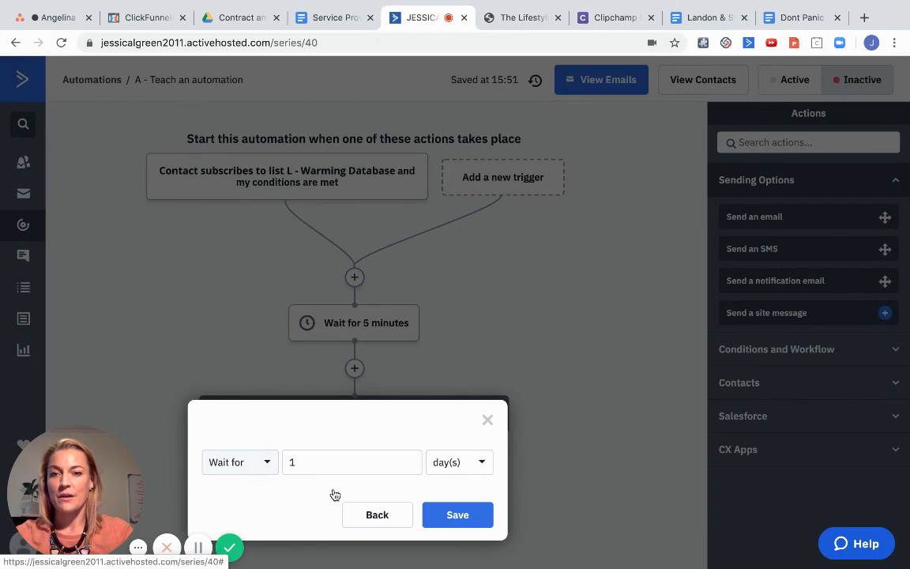
pyautogui.click(453, 517)
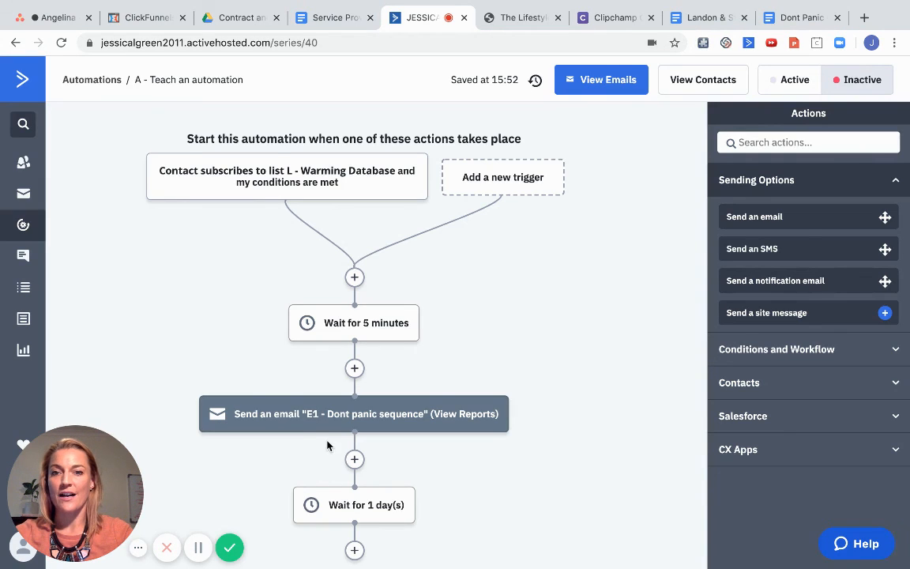
pyautogui.scroll(-2, 296, 403)
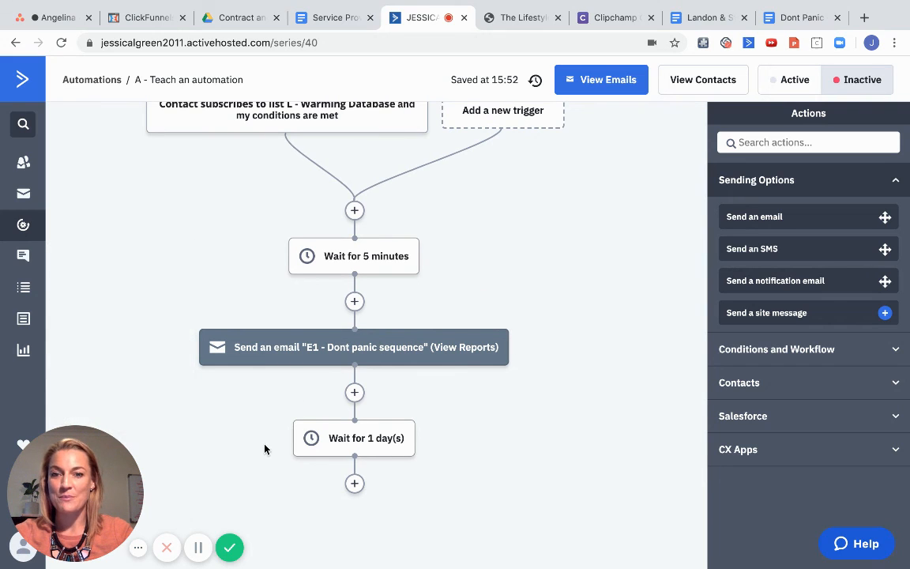
pyautogui.scroll(-2, 267, 473)
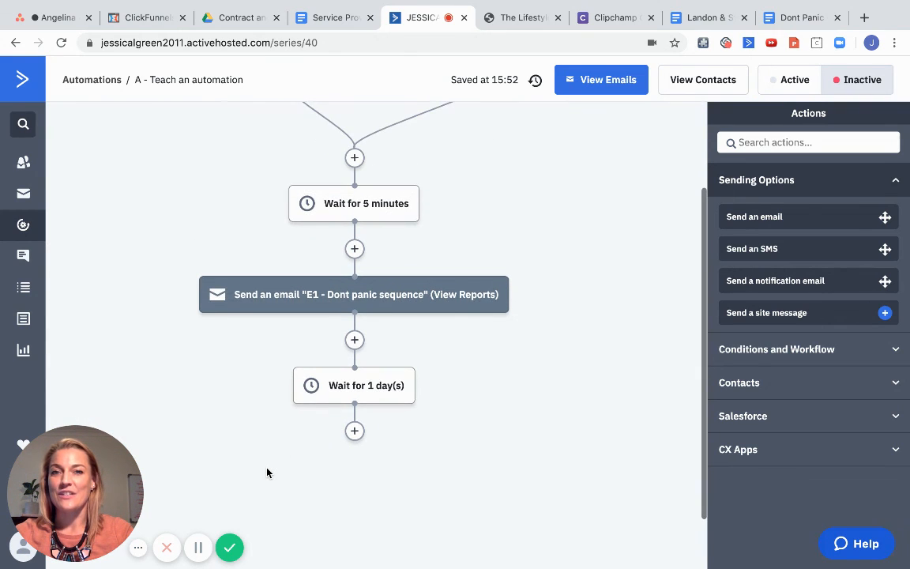